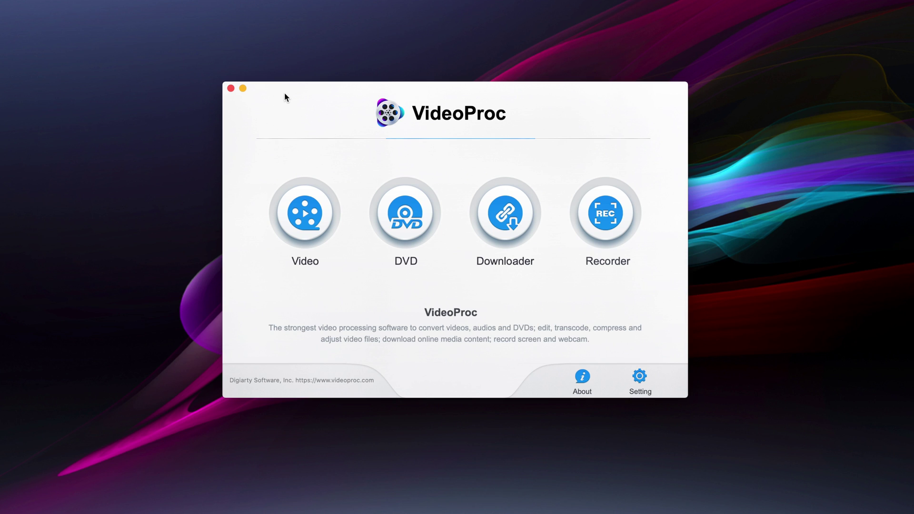
Open the Video Converter and drag in 'Windows 8 - 11 - Login Screen Evolution.mov'
{"action": "left_click", "coordinate": [309, 216]}
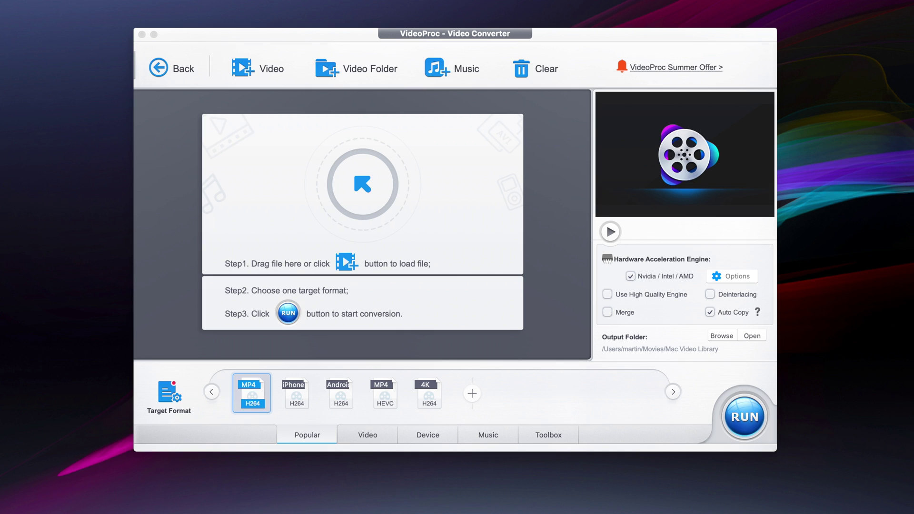
{"action": "left_click_drag", "start_coordinate": [913, 278], "coordinate": [369, 203]}
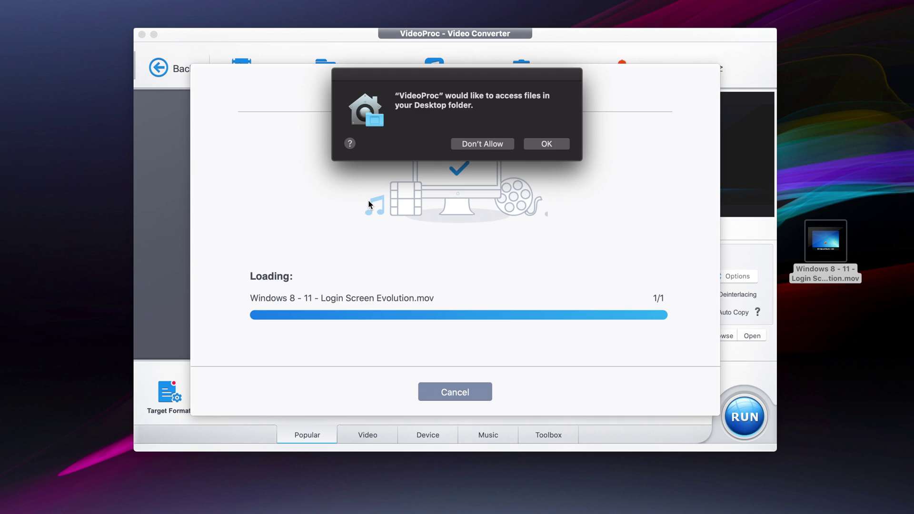
Grant Desktop access so the 3840x2160 Login Screen Evolution clip loads as an H.264 MP4 task
{"action": "left_click", "coordinate": [558, 144]}
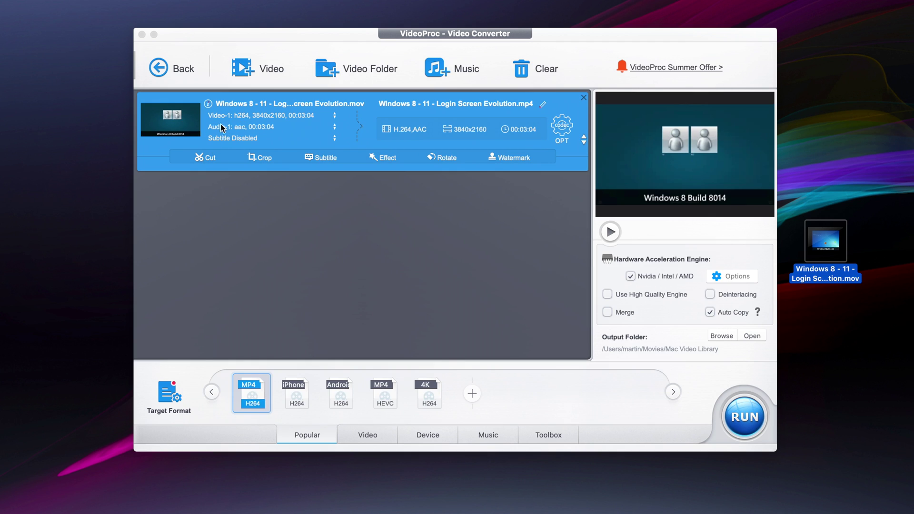
{"action": "left_click_drag", "start_coordinate": [287, 117], "coordinate": [341, 239]}
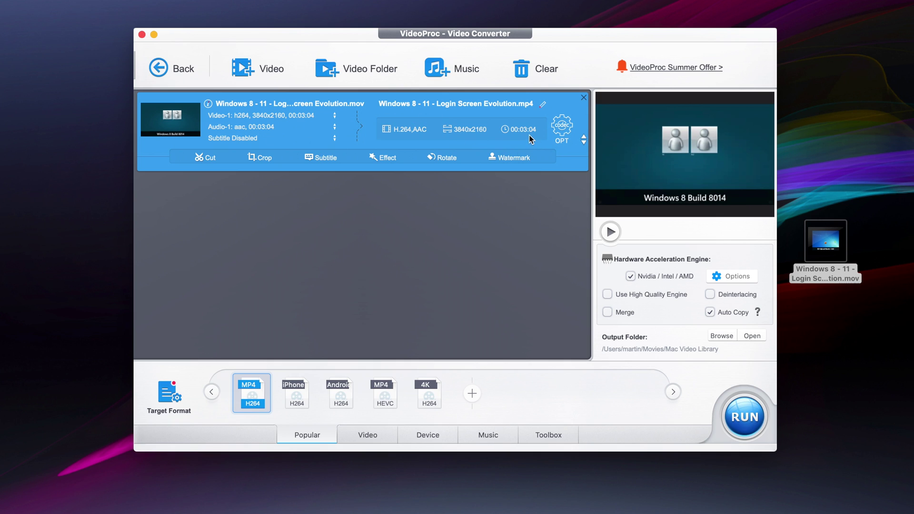
Try shifting the trim start in the Cut editor, close it, and preview the clip
{"action": "left_click", "coordinate": [204, 157]}
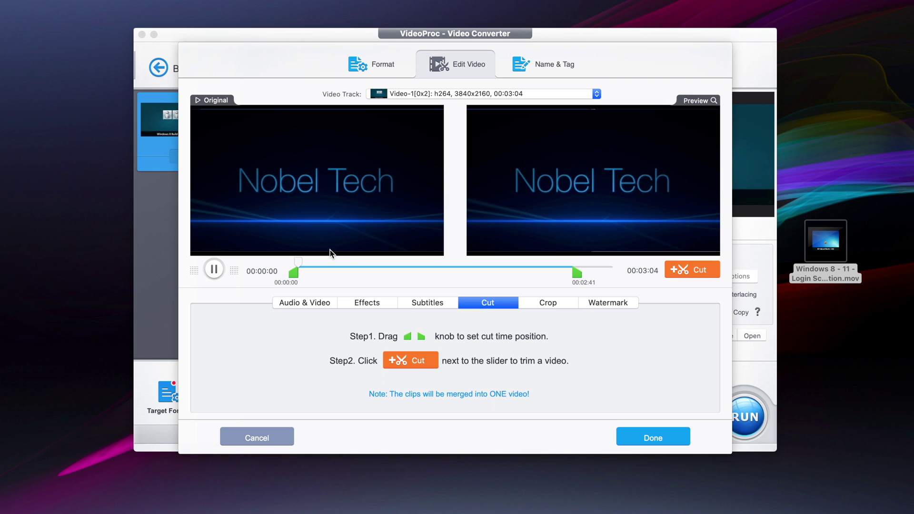
{"action": "left_click", "coordinate": [214, 269]}
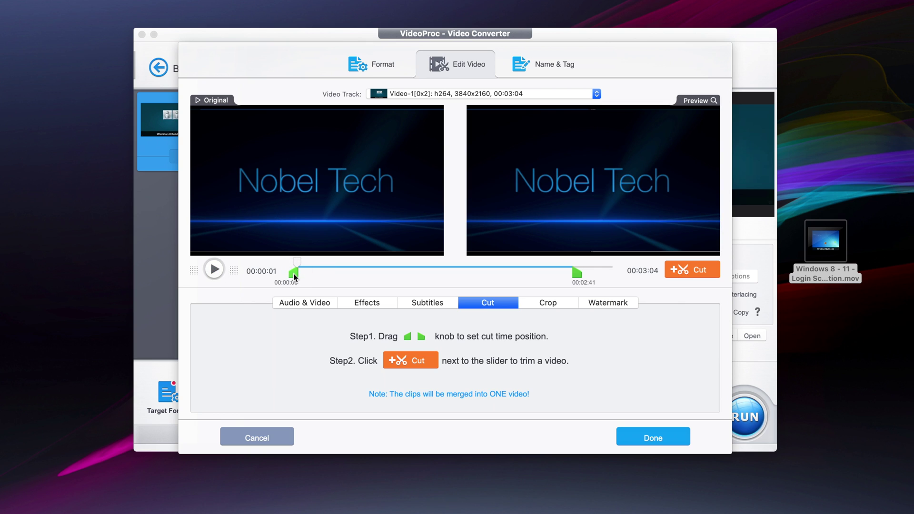
{"action": "left_click_drag", "start_coordinate": [293, 278], "coordinate": [312, 279]}
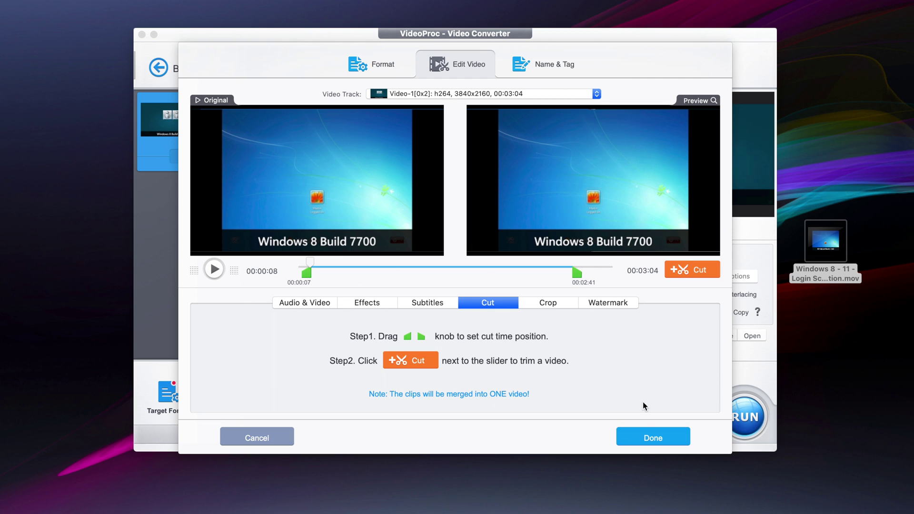
{"action": "left_click", "coordinate": [643, 442]}
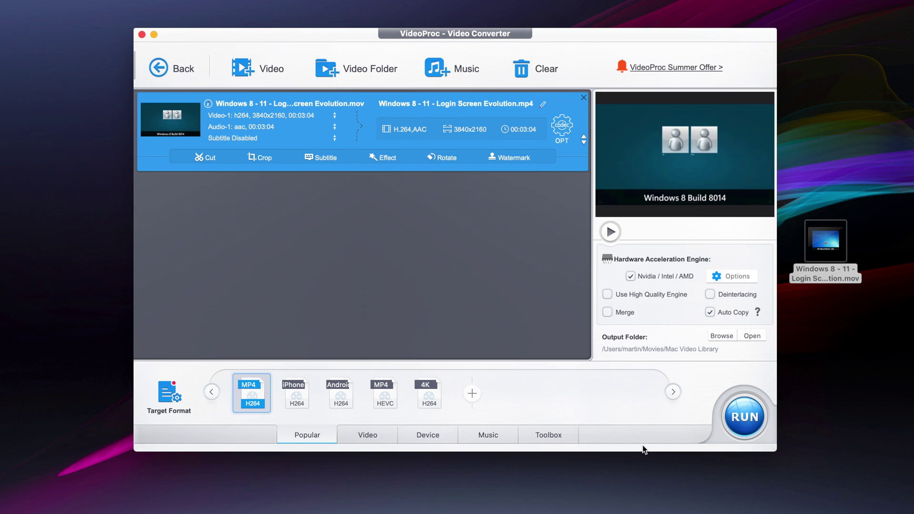
{"action": "left_click", "coordinate": [204, 157]}
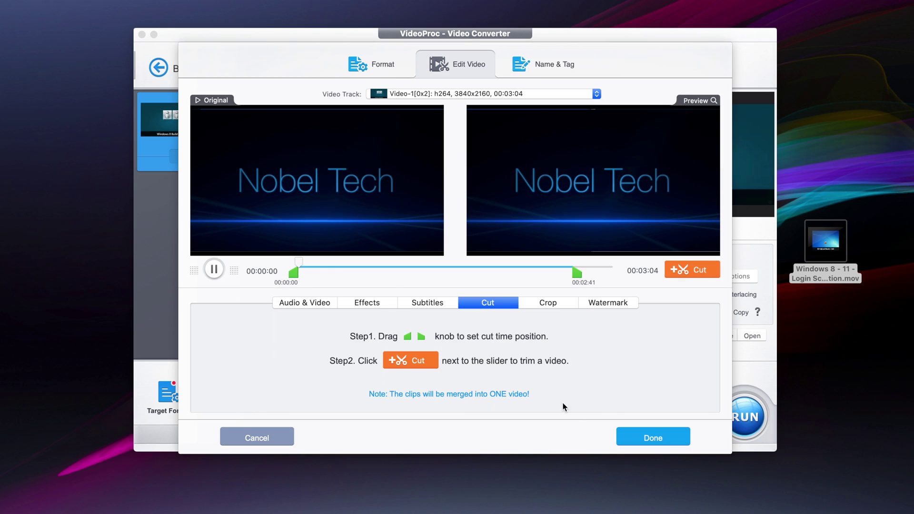
{"action": "left_click", "coordinate": [258, 436]}
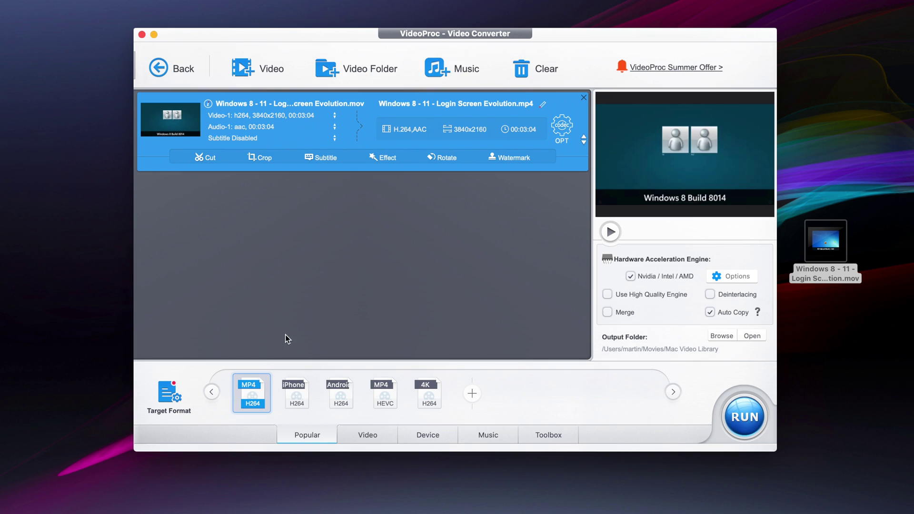
{"action": "left_click", "coordinate": [611, 235]}
{"action": "left_click", "coordinate": [611, 235]}
Trim the clip to 00:00:00–00:00:10 and preview the 10-second result
{"action": "left_click", "coordinate": [200, 158]}
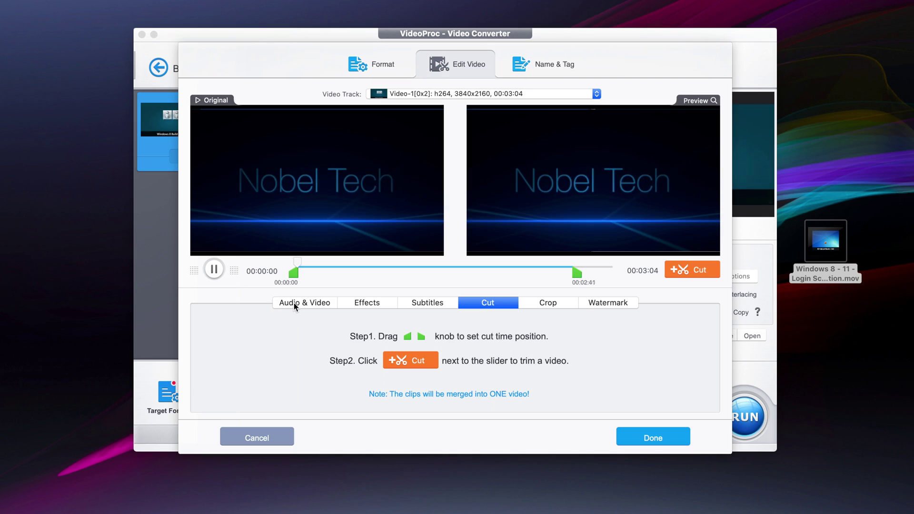
{"action": "left_click", "coordinate": [214, 269]}
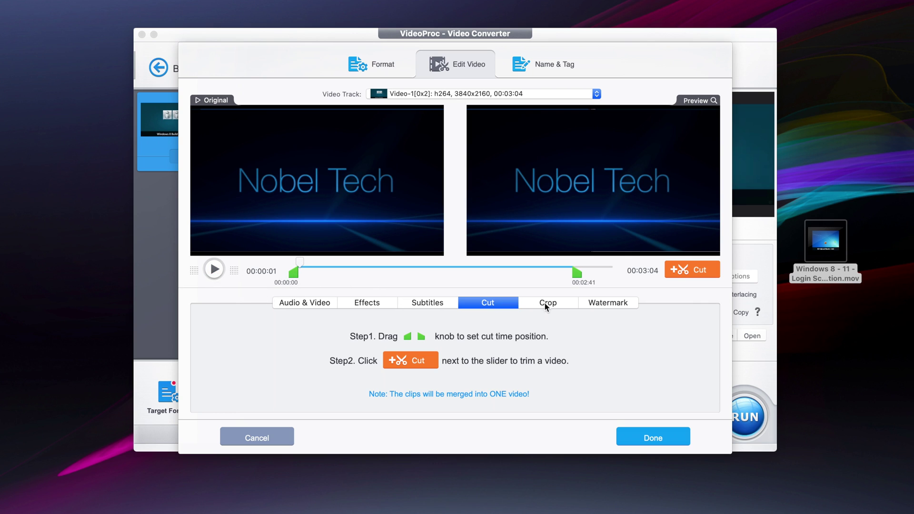
{"action": "left_click_drag", "start_coordinate": [577, 272], "coordinate": [315, 272]}
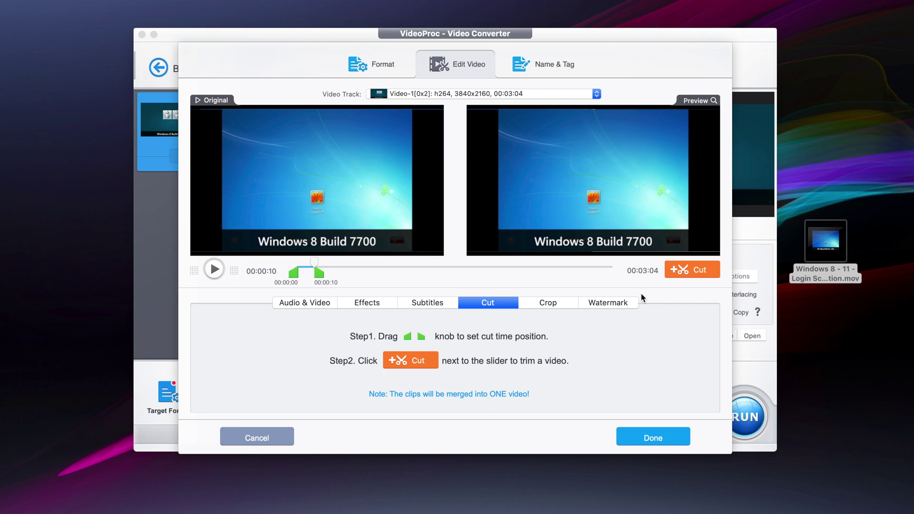
{"action": "left_click", "coordinate": [695, 270]}
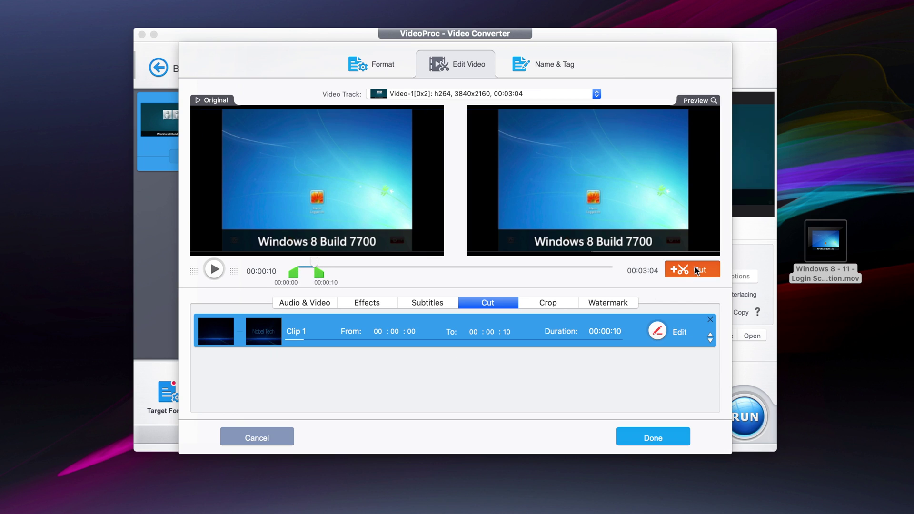
{"action": "left_click", "coordinate": [656, 439]}
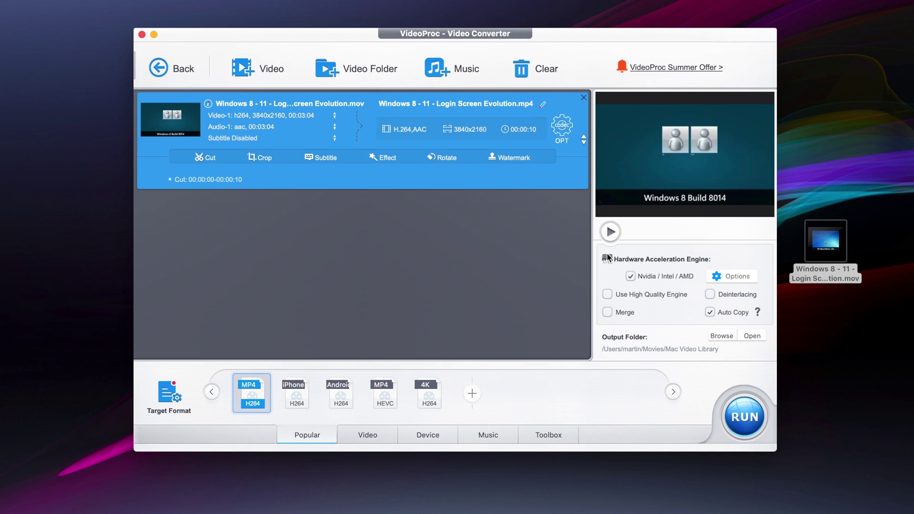
{"action": "left_click", "coordinate": [610, 232]}
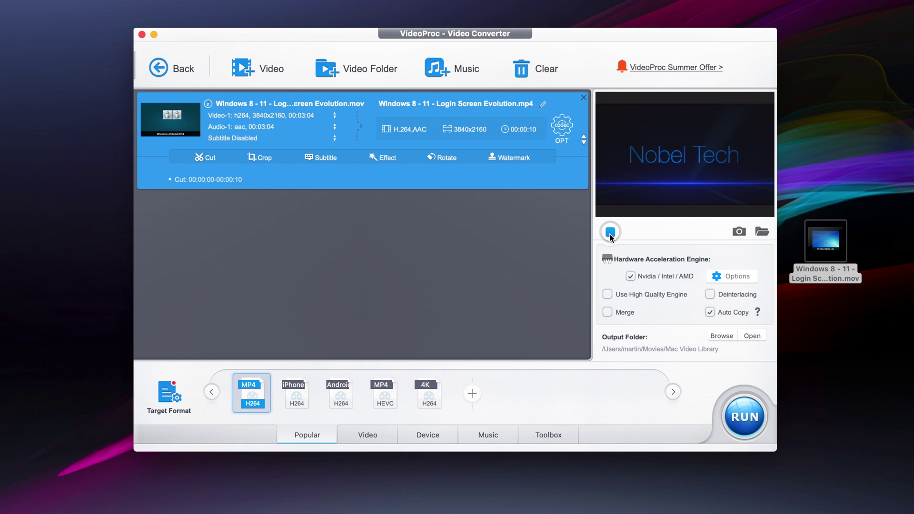
{"action": "left_click", "coordinate": [610, 233]}
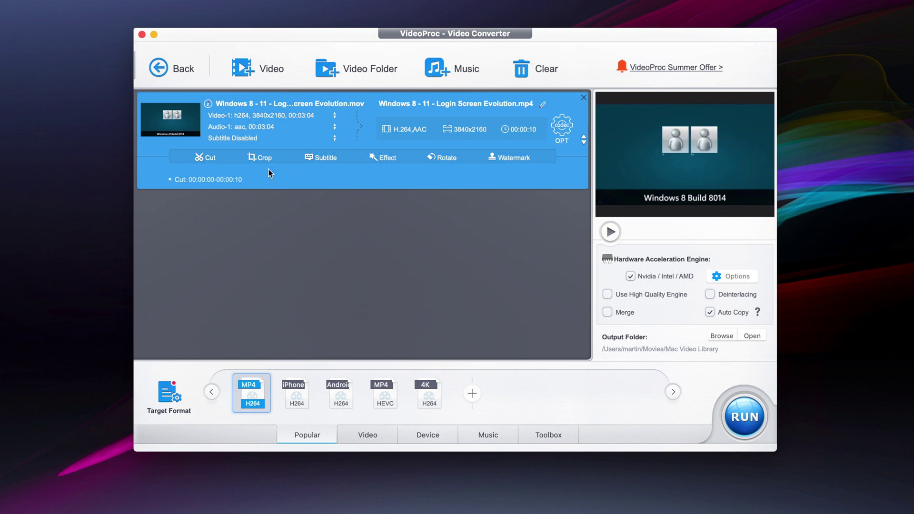
Enable cropping and pull the top and bottom edges in to a letterbox crop (0,592,3840,1000)
{"action": "left_click", "coordinate": [257, 158]}
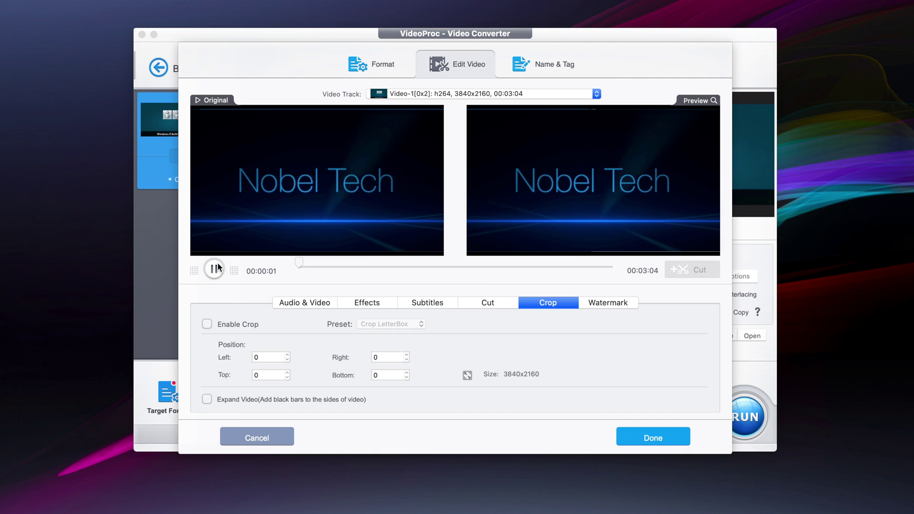
{"action": "left_click", "coordinate": [218, 267]}
{"action": "left_click", "coordinate": [207, 324]}
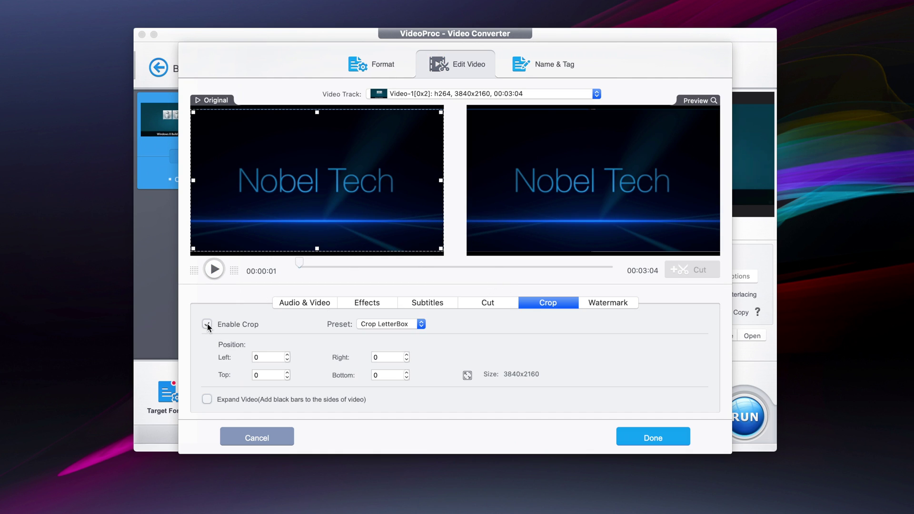
{"action": "left_click_drag", "start_coordinate": [317, 252], "coordinate": [320, 213]}
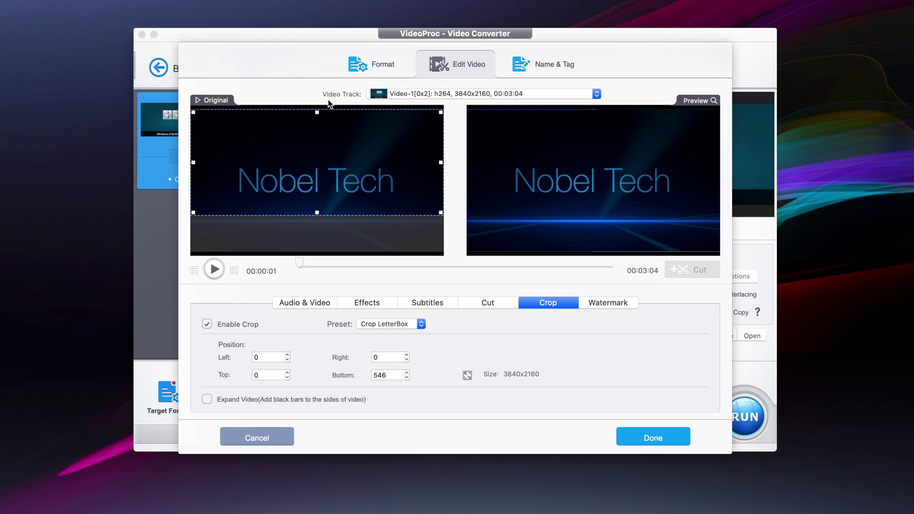
{"action": "left_click_drag", "start_coordinate": [317, 113], "coordinate": [320, 150]}
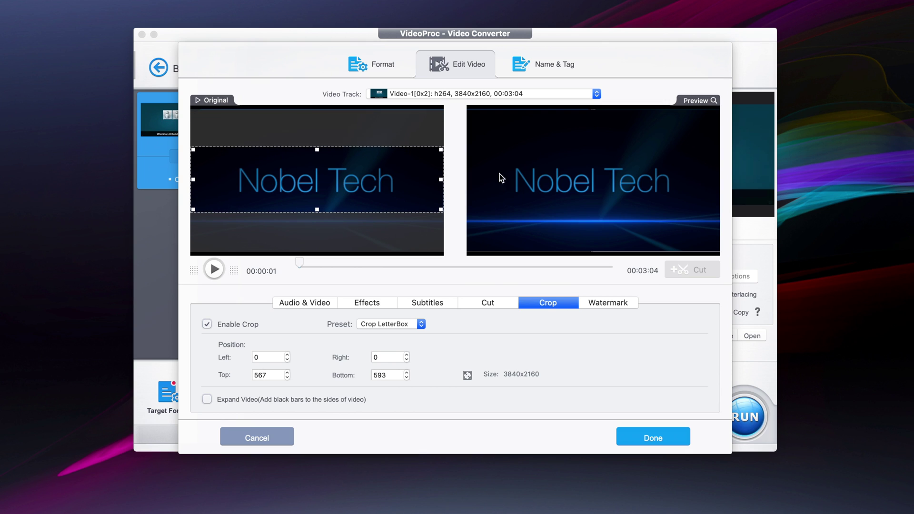
{"action": "left_click", "coordinate": [663, 432]}
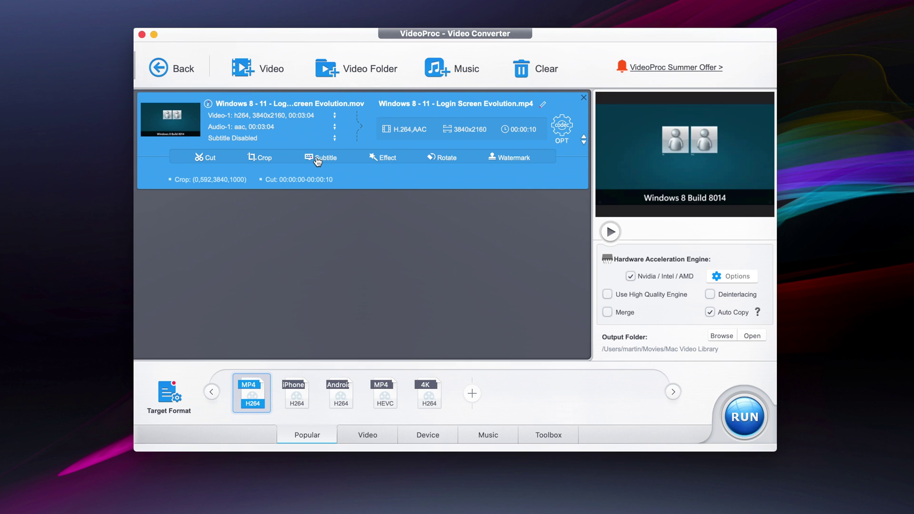
Preview the Negate, Noise, FourColor, pixelated and Vignette effects
{"action": "left_click", "coordinate": [384, 156]}
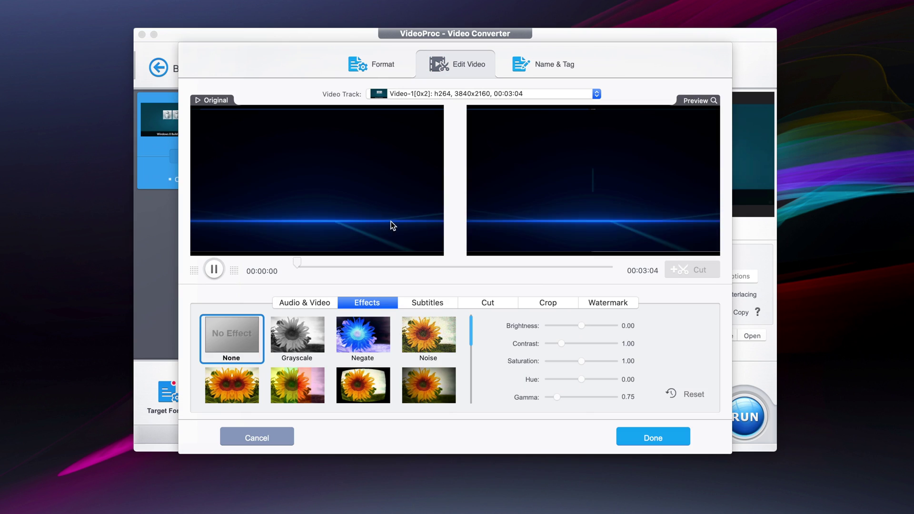
{"action": "left_click", "coordinate": [356, 324]}
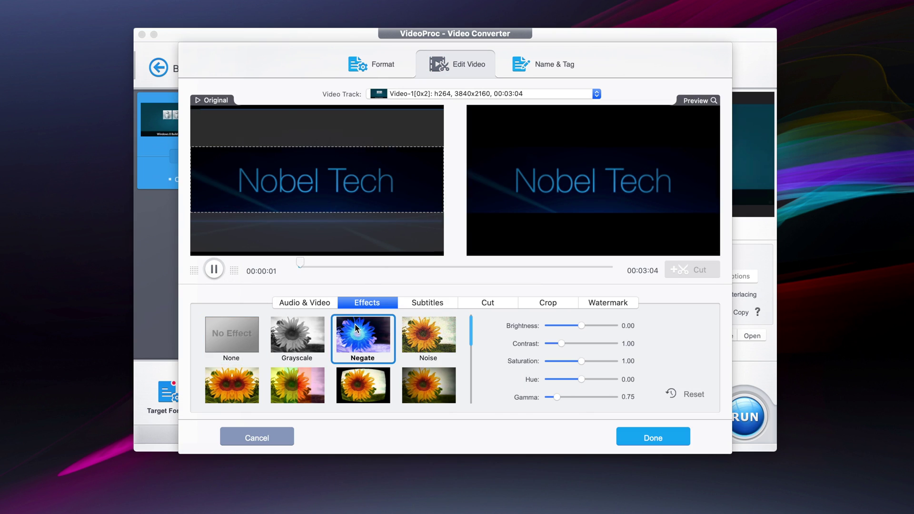
{"action": "left_click", "coordinate": [416, 344]}
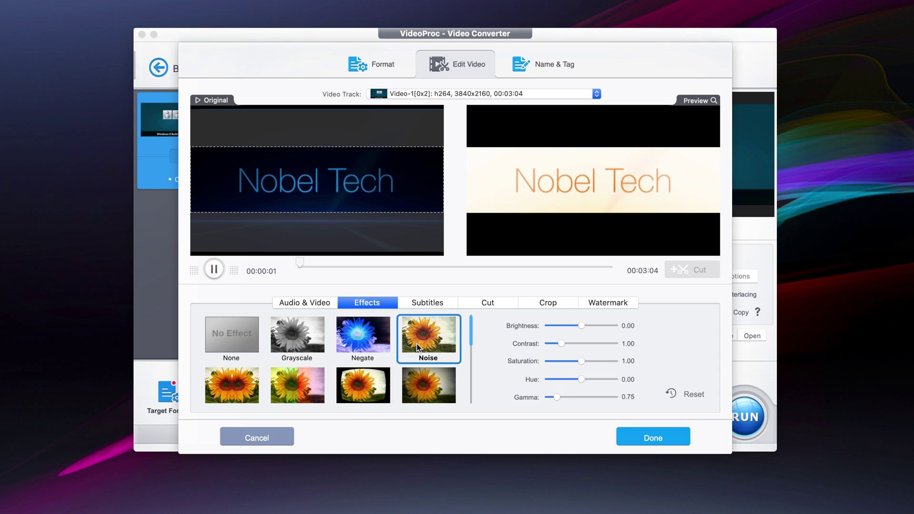
{"action": "scroll", "coordinate": [416, 343], "scroll_direction": "down", "scroll_amount": 2}
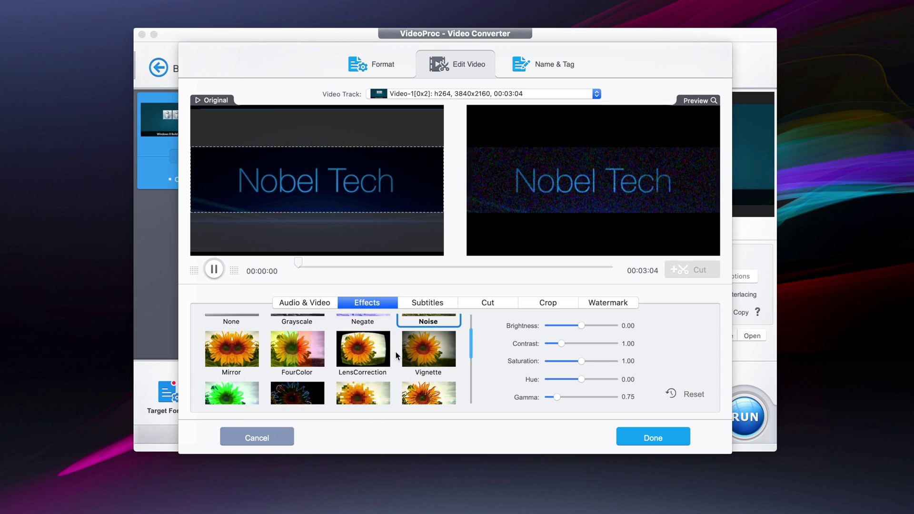
{"action": "left_click", "coordinate": [218, 271]}
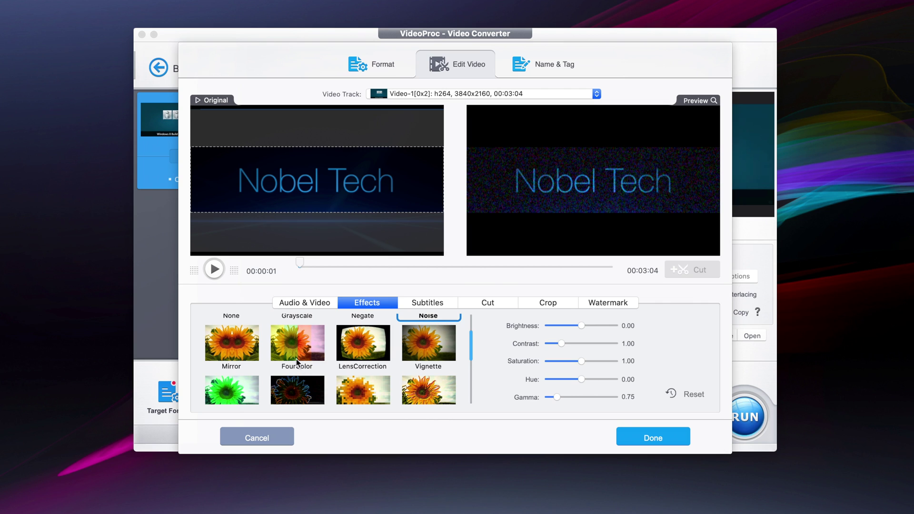
{"action": "left_click", "coordinate": [295, 358]}
{"action": "left_click", "coordinate": [214, 269]}
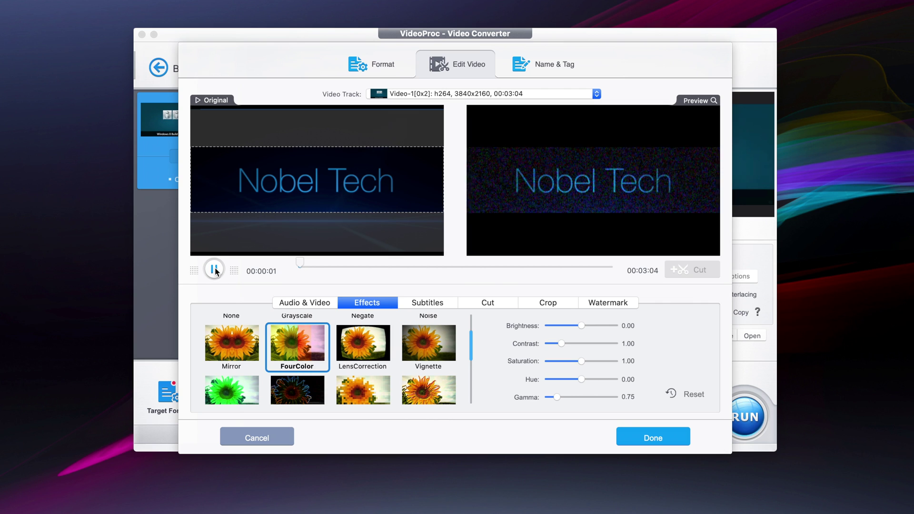
{"action": "left_click", "coordinate": [374, 401]}
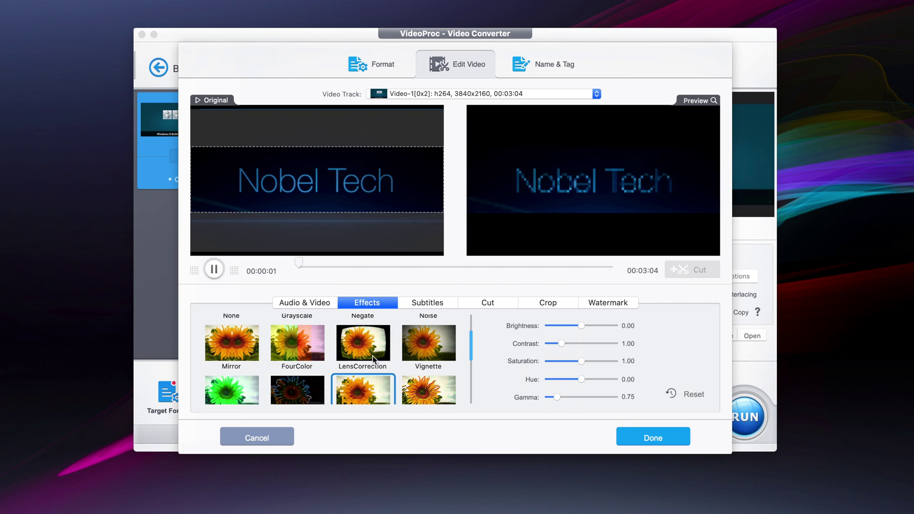
{"action": "left_click", "coordinate": [428, 347]}
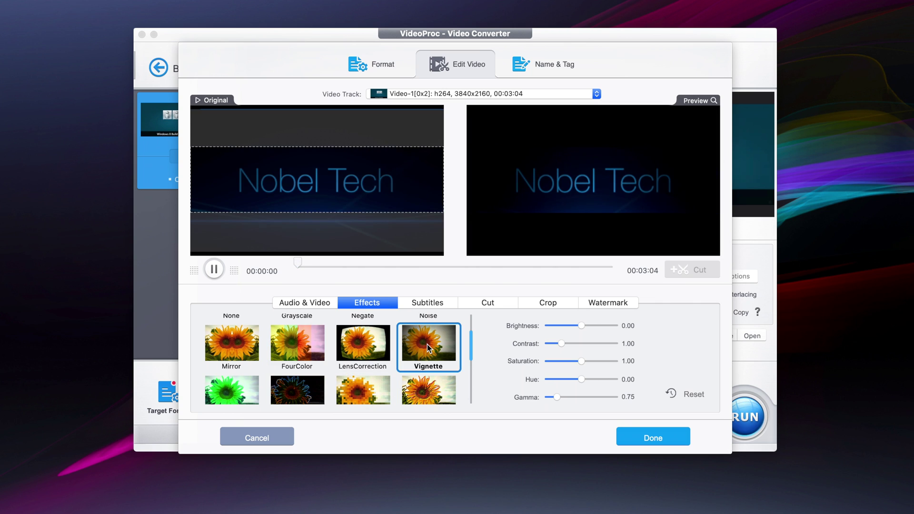
Preview the LensCorrection, Tinted, Edge, Mosaic, Sharpen, Blur, Painting and Vintage effects
{"action": "left_click", "coordinate": [372, 346]}
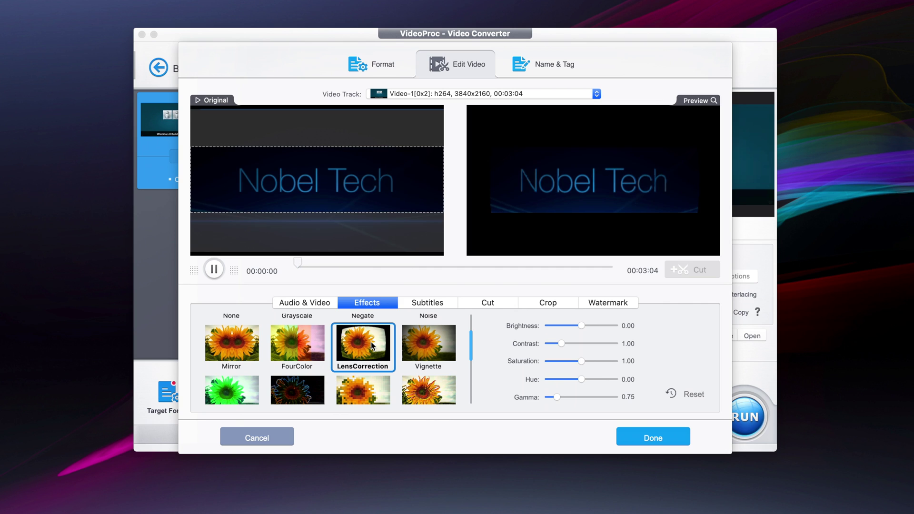
{"action": "left_click", "coordinate": [232, 389]}
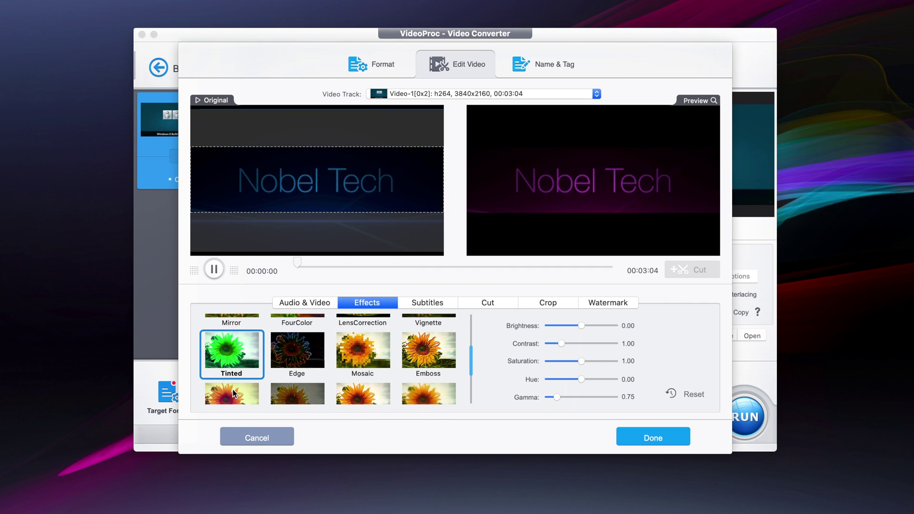
{"action": "left_click", "coordinate": [308, 343]}
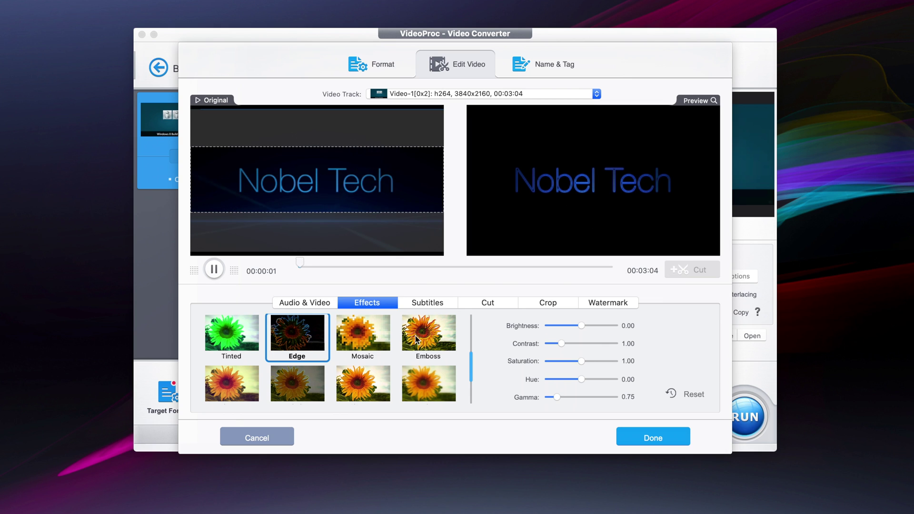
{"action": "left_click", "coordinate": [381, 344]}
{"action": "left_click", "coordinate": [378, 381]}
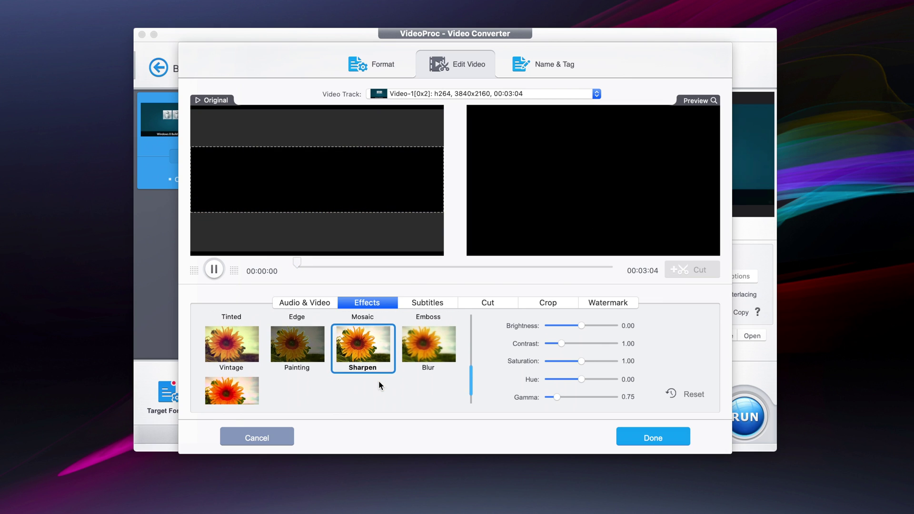
{"action": "left_click", "coordinate": [416, 343]}
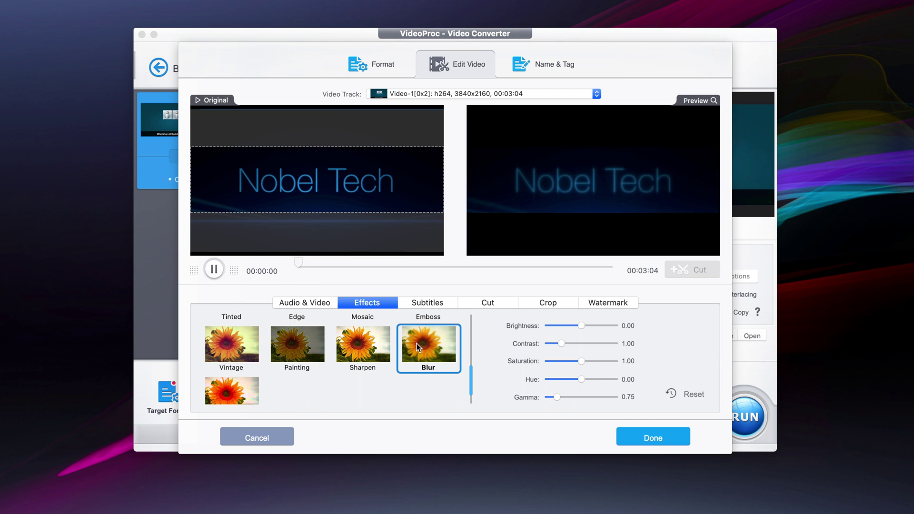
{"action": "left_click", "coordinate": [297, 345]}
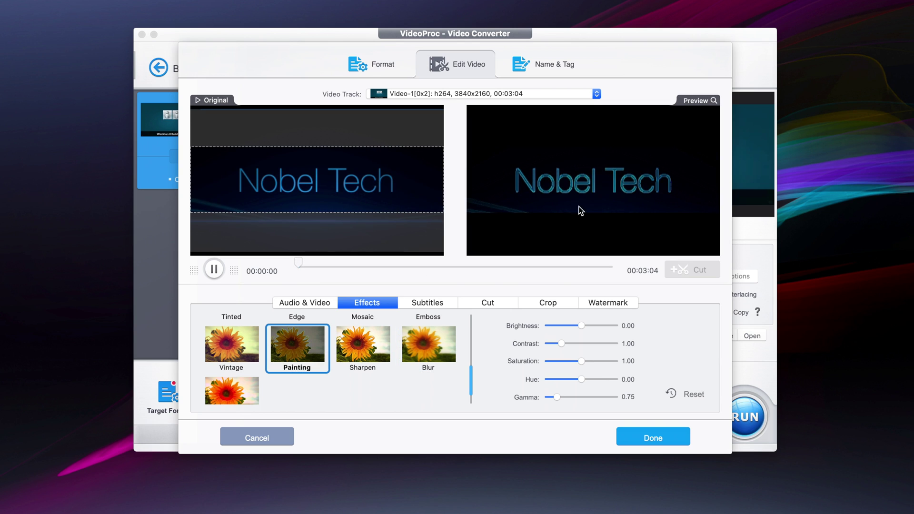
{"action": "left_click", "coordinate": [231, 344]}
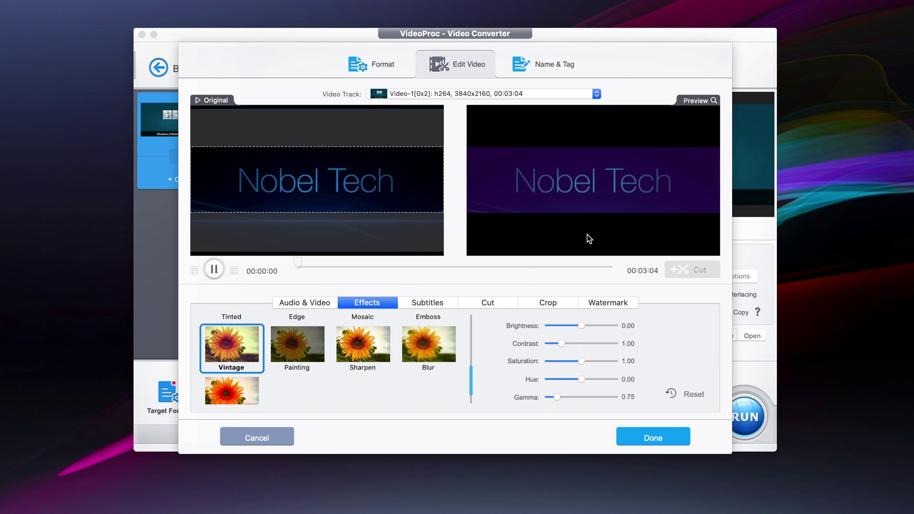
Apply the Technicolor effect and close the effects editor
{"action": "left_click", "coordinate": [231, 390]}
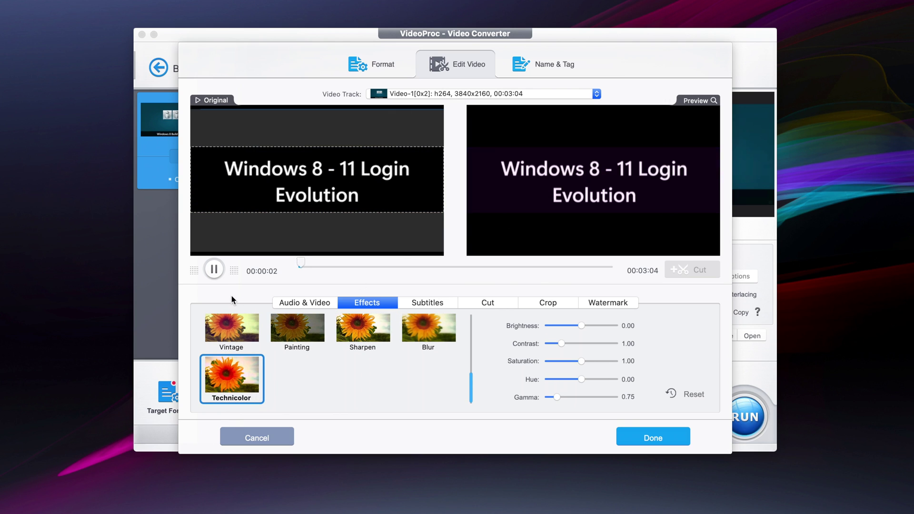
{"action": "left_click", "coordinate": [215, 269]}
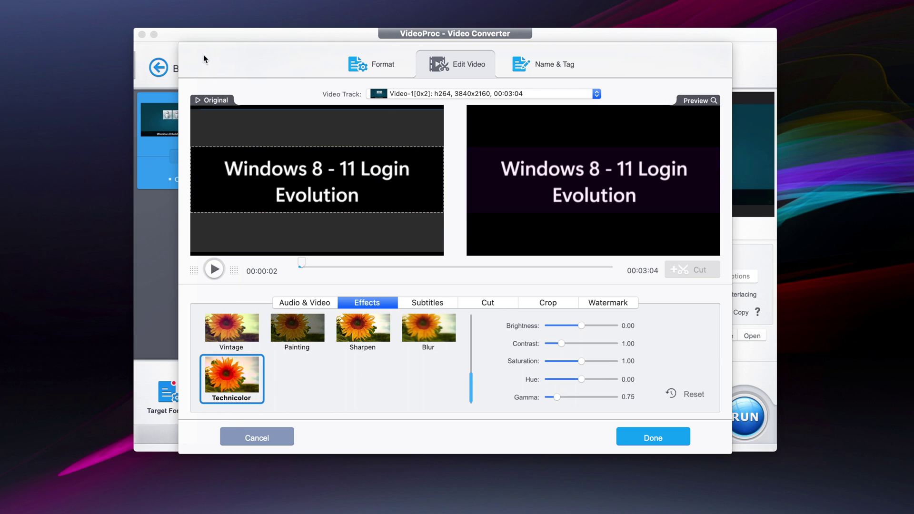
{"action": "left_click", "coordinate": [256, 437]}
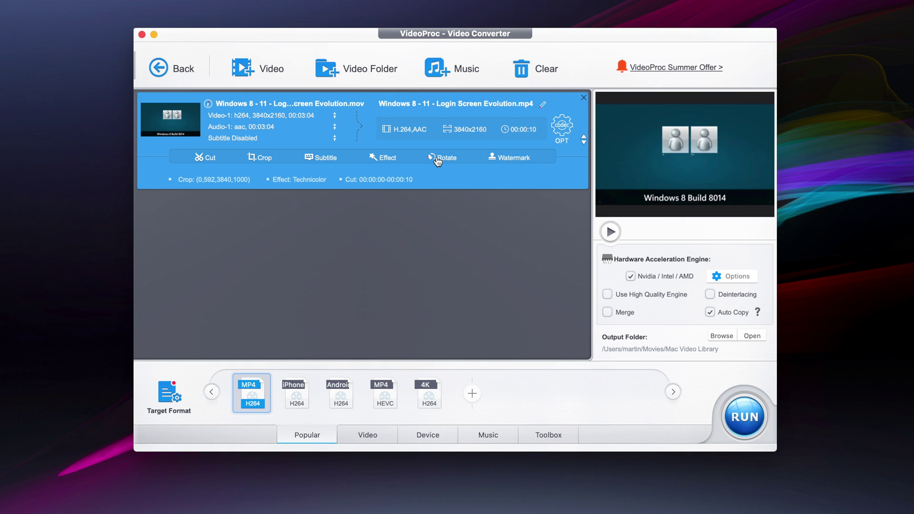
{"action": "left_click", "coordinate": [437, 159]}
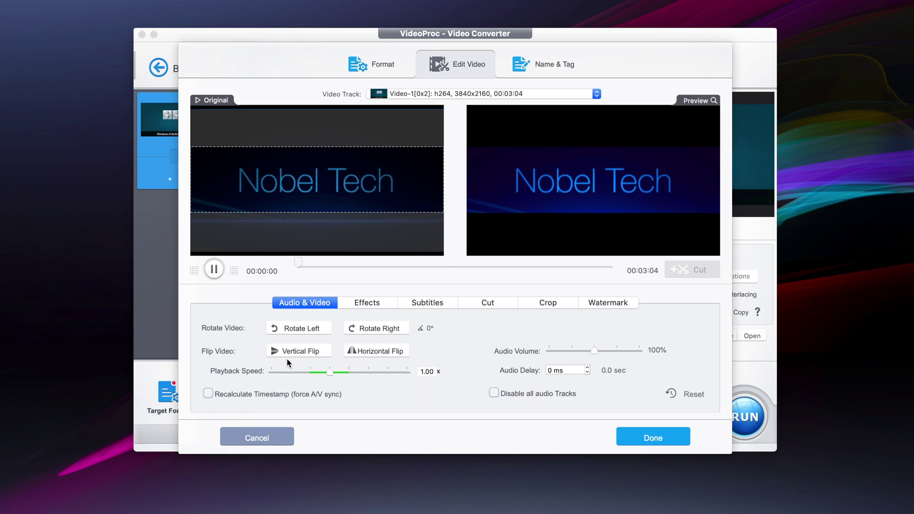
Rotate the video left four times back to 0° and cancel, leaving rotation unchanged
{"action": "left_click", "coordinate": [215, 269]}
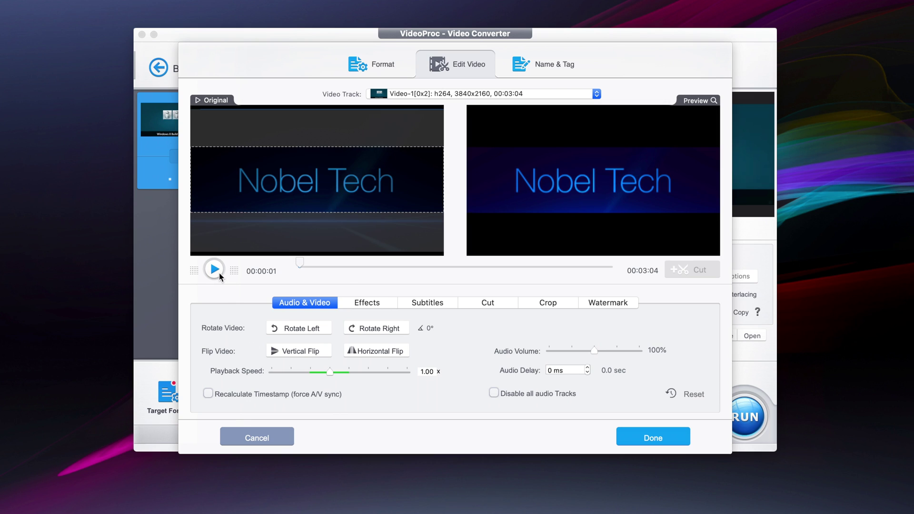
{"action": "left_click", "coordinate": [305, 327]}
{"action": "left_click", "coordinate": [306, 327]}
{"action": "left_click", "coordinate": [305, 328]}
{"action": "left_click", "coordinate": [306, 328]}
{"action": "left_click", "coordinate": [266, 438]}
{"action": "left_click", "coordinate": [492, 157]}
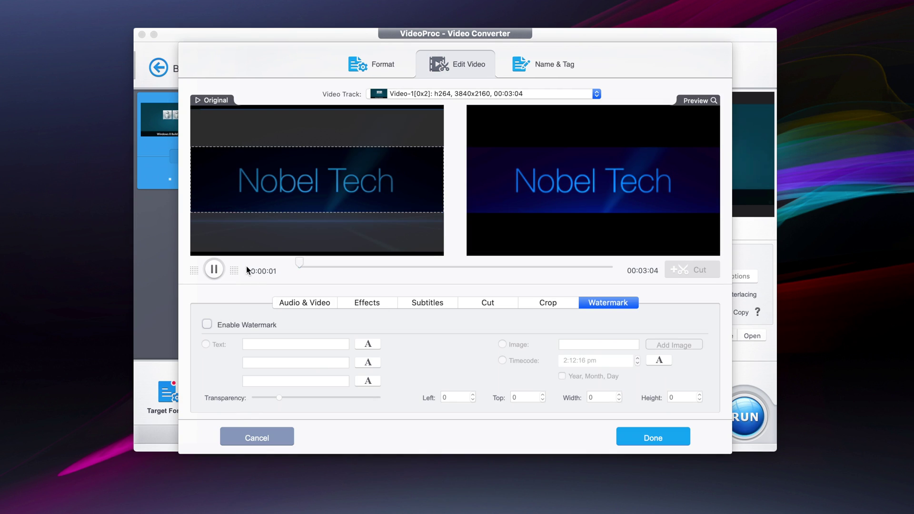
Add a faint 'Nobel Tech' text watermark moved up to the top of the frame
{"action": "left_click", "coordinate": [215, 270]}
{"action": "left_click", "coordinate": [207, 325]}
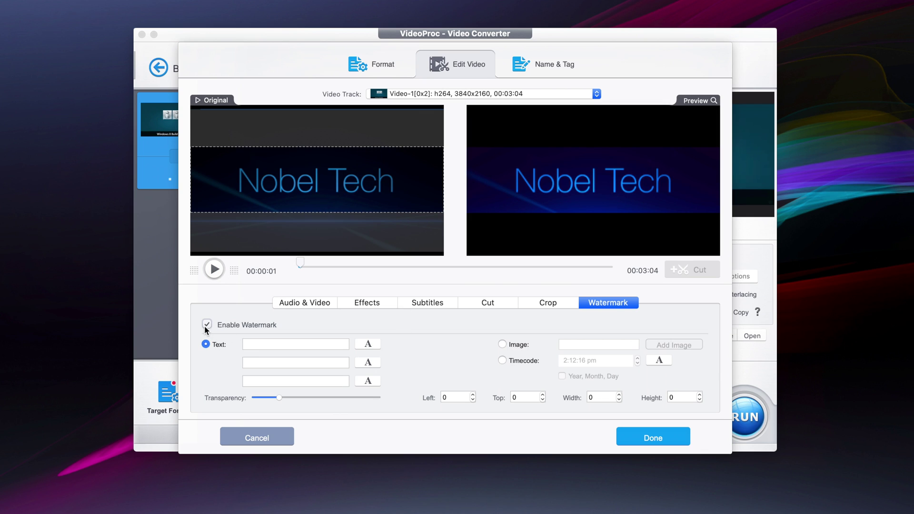
{"action": "left_click", "coordinate": [267, 345]}
{"action": "type", "text": "Nobel Tech"}
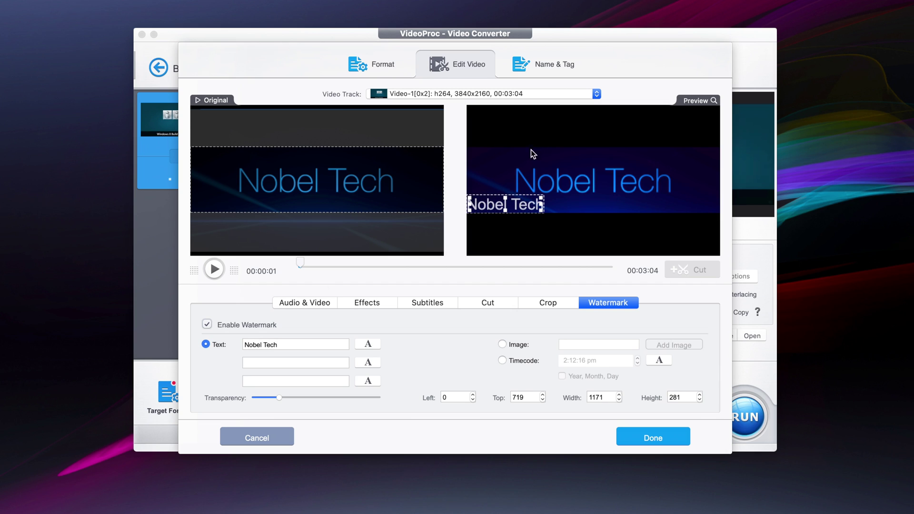
{"action": "left_click_drag", "start_coordinate": [280, 398], "coordinate": [353, 399]}
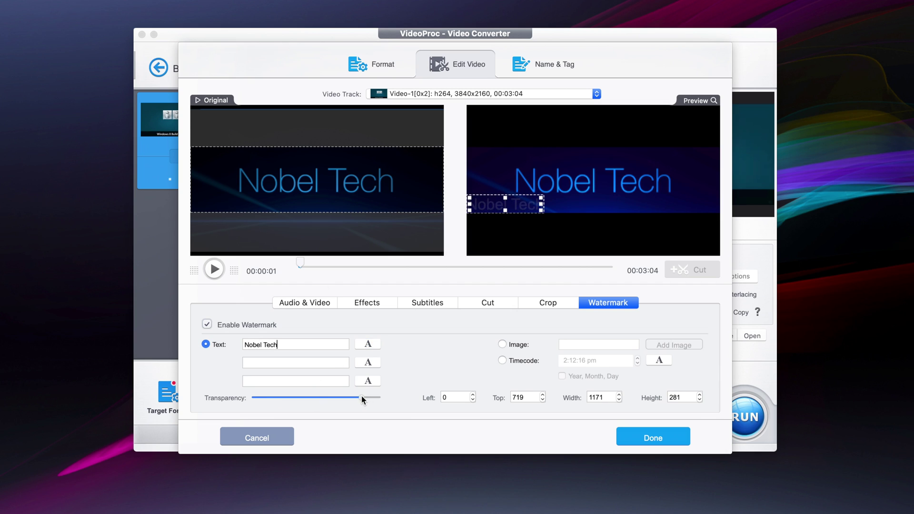
{"action": "left_click_drag", "start_coordinate": [526, 201], "coordinate": [525, 138]}
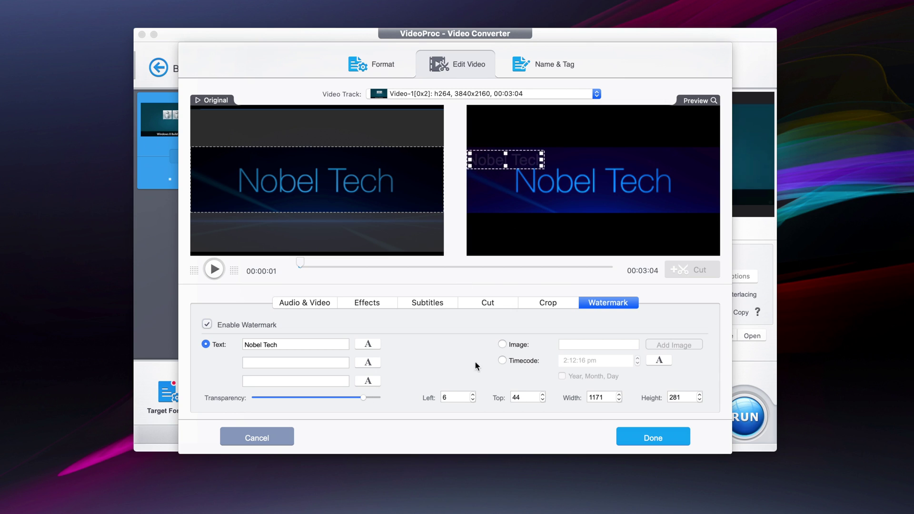
{"action": "left_click", "coordinate": [656, 438]}
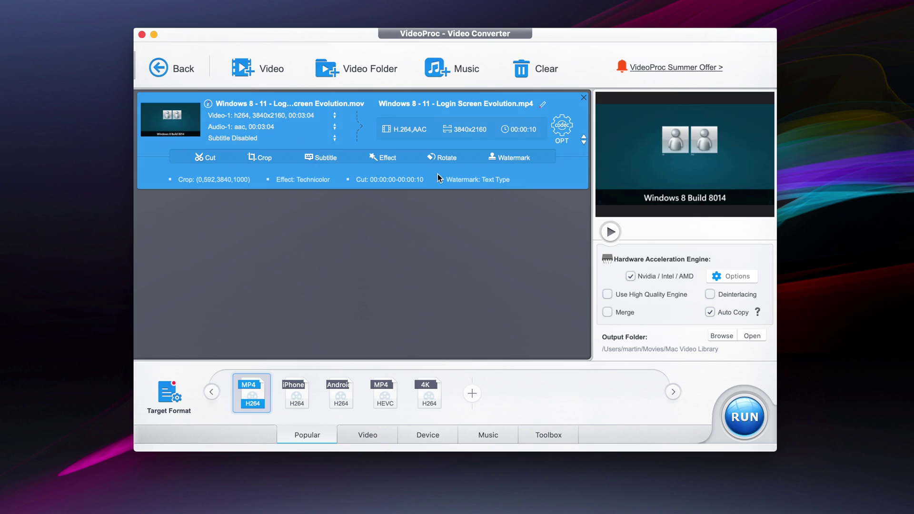
Untick Enable Crop on the Crop tab and apply, removing the letterbox crop
{"action": "left_click", "coordinate": [257, 160]}
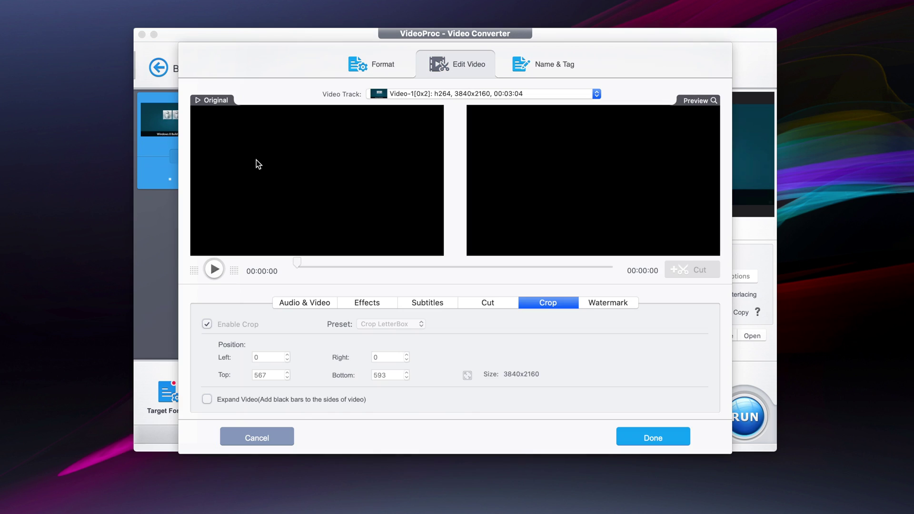
{"action": "left_click", "coordinate": [206, 324]}
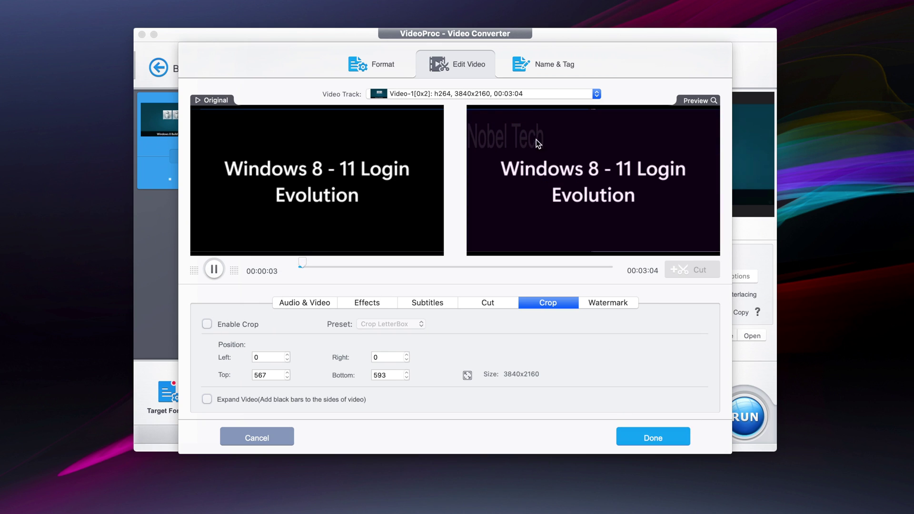
{"action": "left_click", "coordinate": [653, 437]}
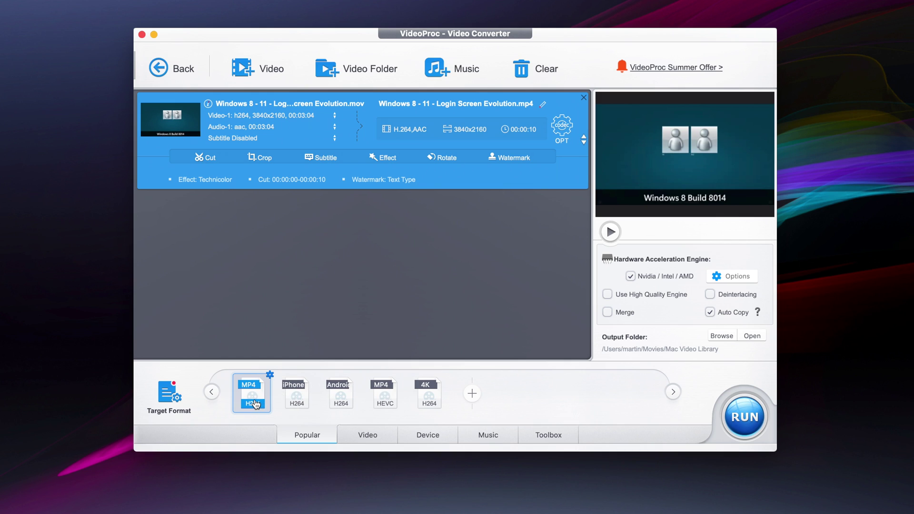
{"action": "mouse_move", "coordinate": [261, 402]}
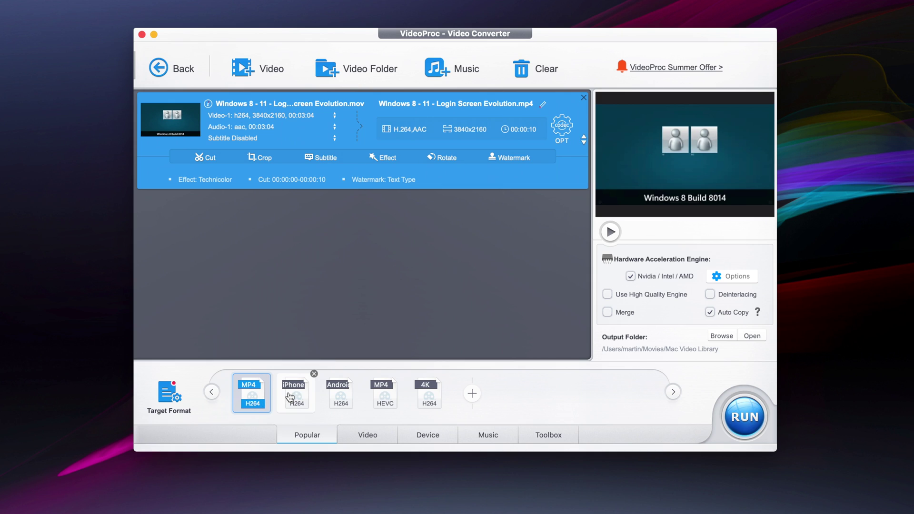
{"action": "mouse_move", "coordinate": [302, 396]}
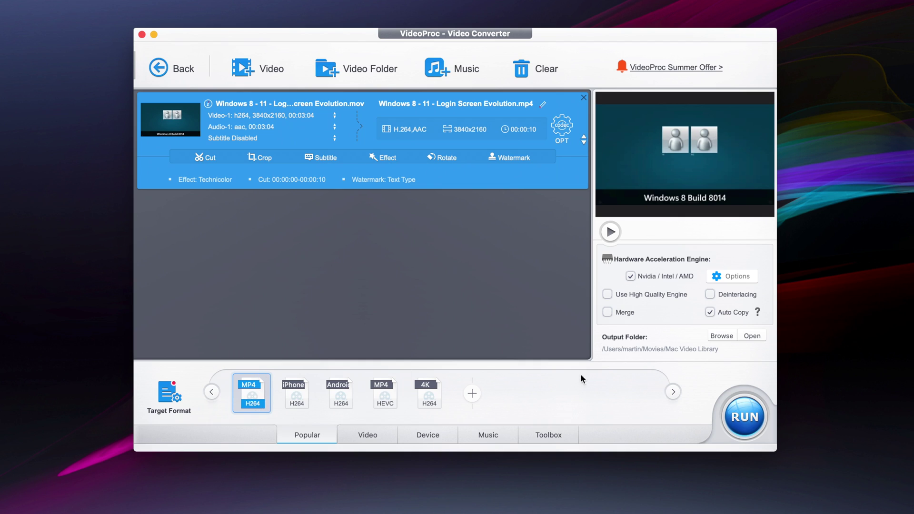
{"action": "left_click", "coordinate": [737, 418]}
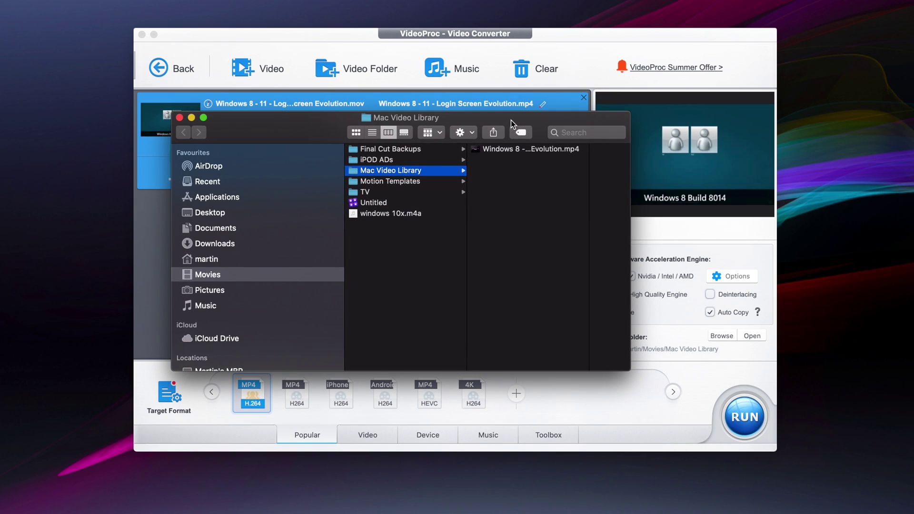
Select the exported Login Screen Evolution MP4 in Finder to preview it
{"action": "left_click", "coordinate": [510, 147]}
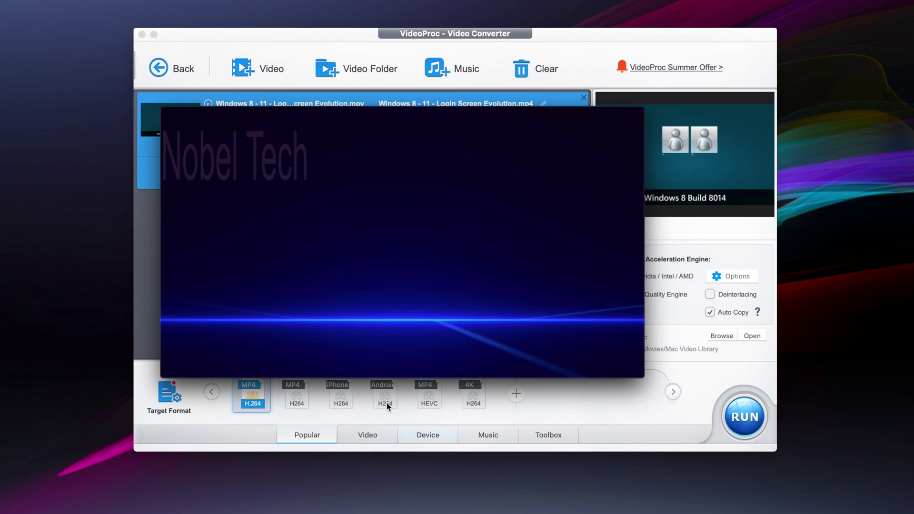
Scrub the exported MP4 to 00:05 to check the title, then close it and return to VideoProc
{"action": "left_click_drag", "start_coordinate": [335, 330], "coordinate": [496, 328]}
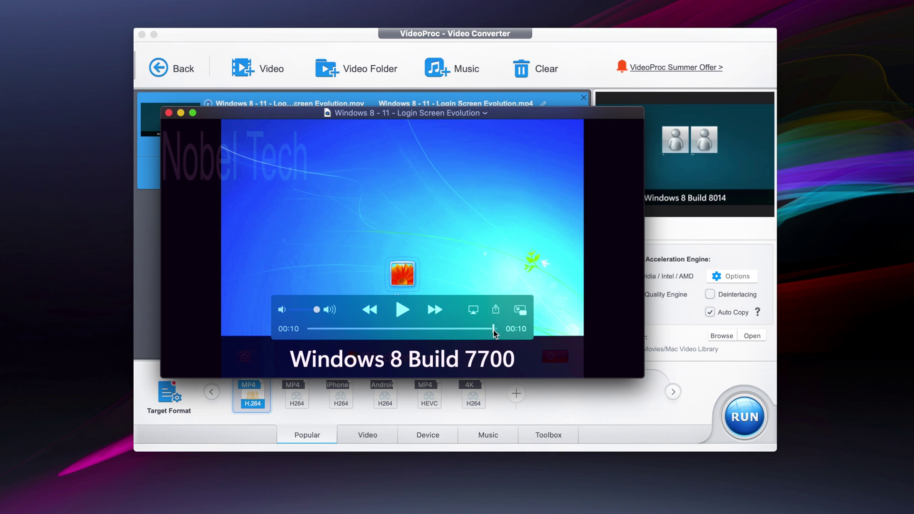
{"action": "left_click", "coordinate": [169, 116]}
{"action": "left_click", "coordinate": [461, 417]}
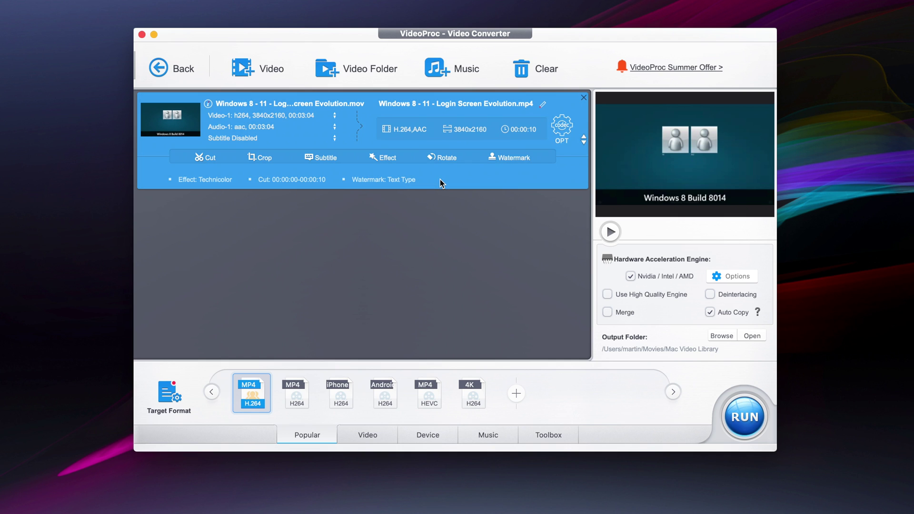
Close Video Converter and the leftover Finder window, then open the Recorder and decline microphone access
{"action": "left_click", "coordinate": [162, 69]}
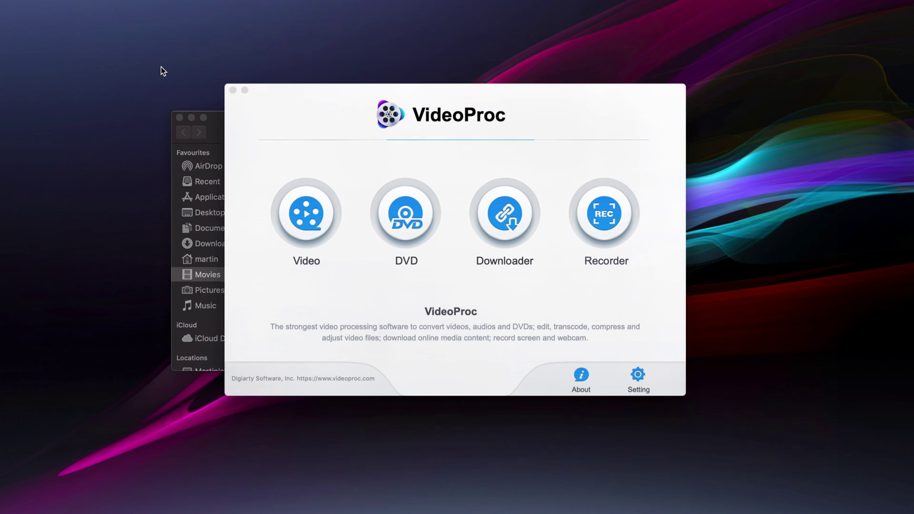
{"action": "left_click", "coordinate": [179, 118]}
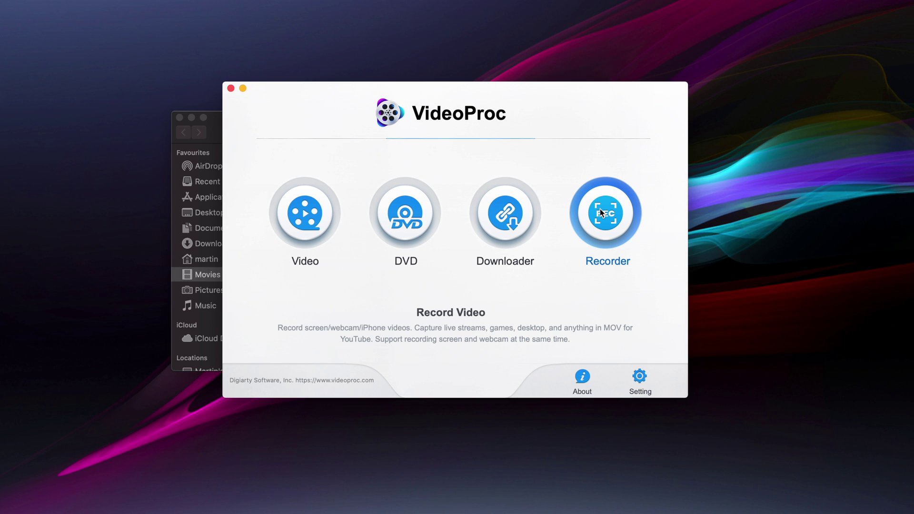
{"action": "left_click", "coordinate": [179, 117]}
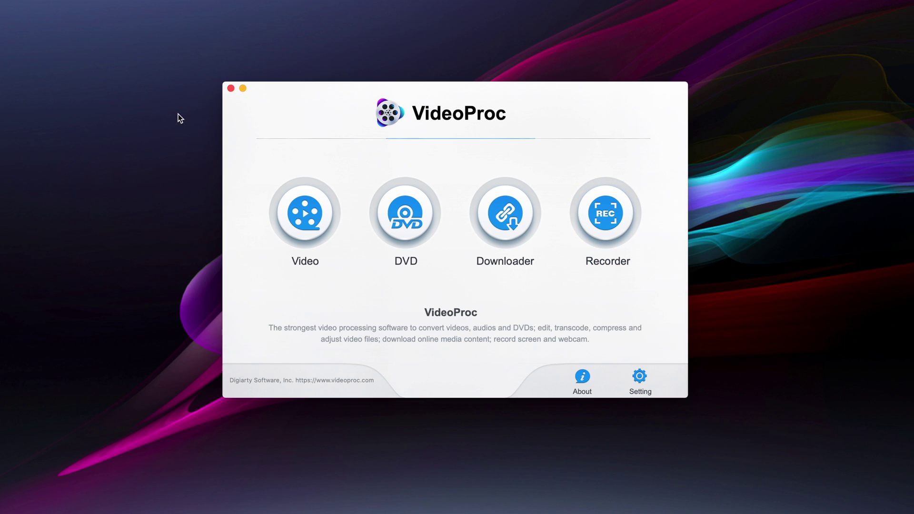
{"action": "left_click", "coordinate": [605, 221]}
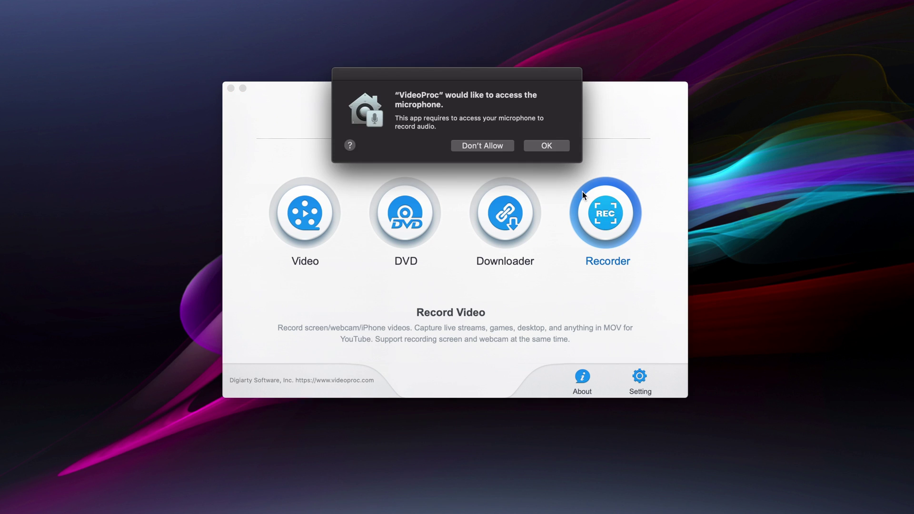
{"action": "left_click", "coordinate": [491, 145]}
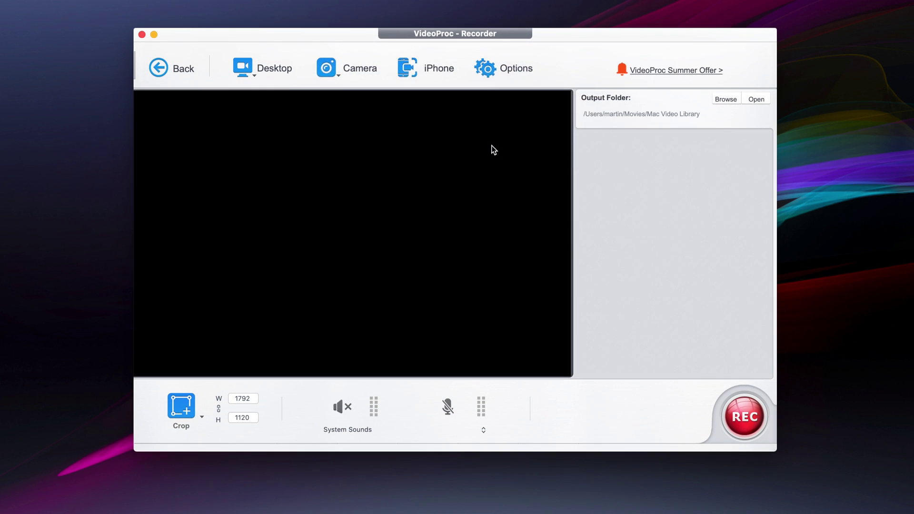
Dismiss the permission request, choose Desktop as the recording source, and start recording
{"action": "left_click", "coordinate": [485, 150]}
{"action": "left_click", "coordinate": [253, 69]}
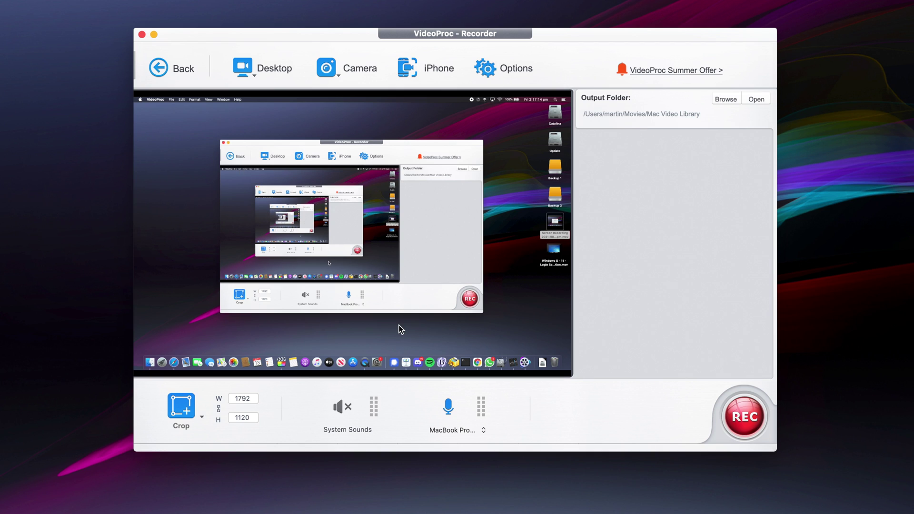
{"action": "left_click", "coordinate": [746, 415]}
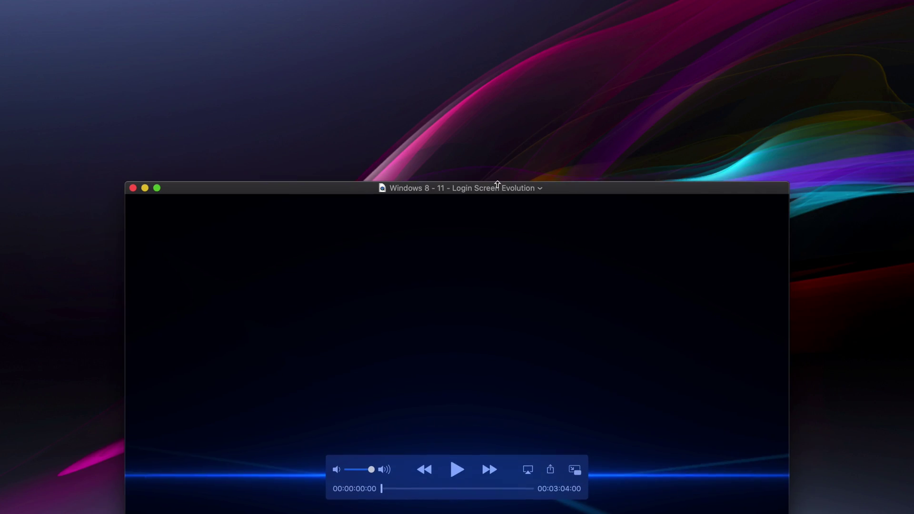
Move the QuickTime window higher and skip the video ahead to the Windows 8 login screen
{"action": "left_click_drag", "start_coordinate": [481, 326], "coordinate": [471, 194]}
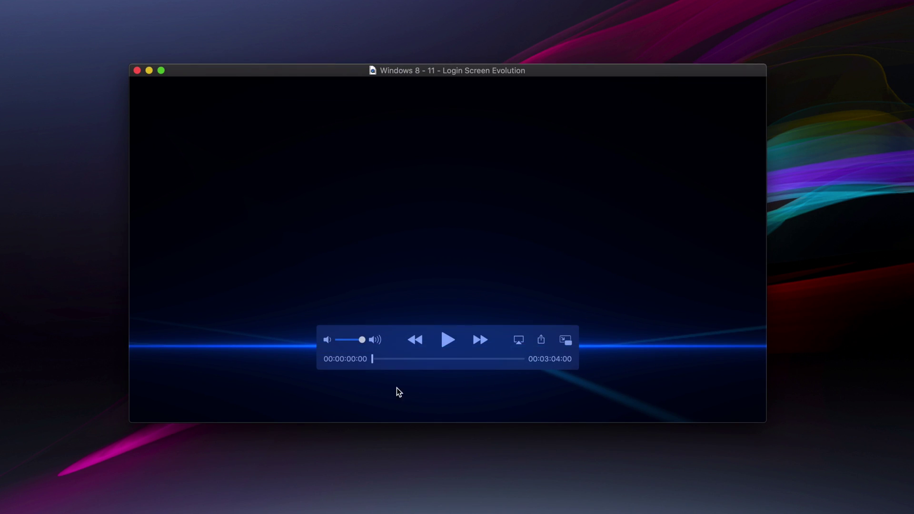
{"action": "left_click_drag", "start_coordinate": [372, 359], "coordinate": [526, 369]}
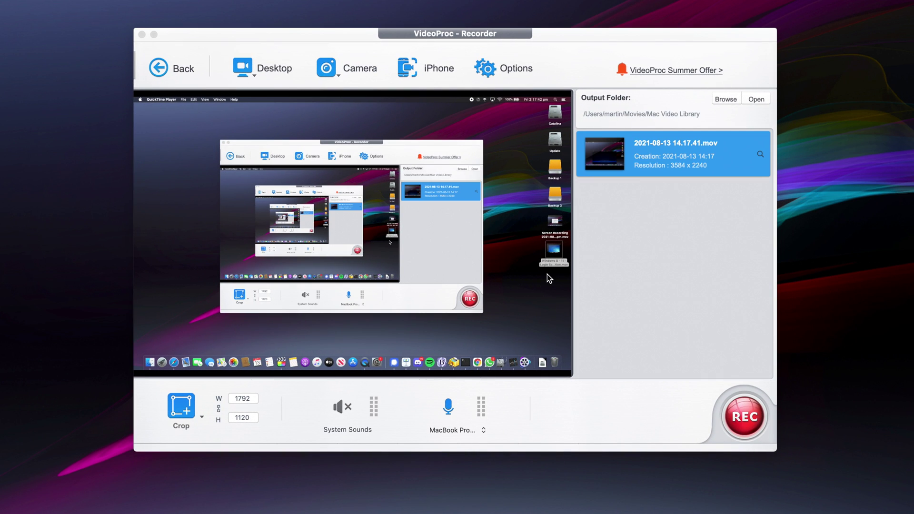
{"action": "left_click", "coordinate": [761, 154]}
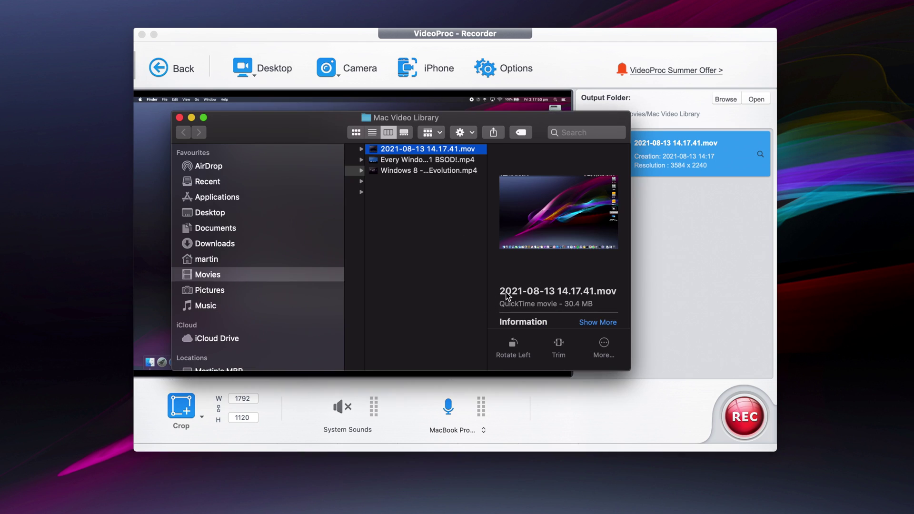
{"action": "scroll", "coordinate": [507, 296], "scroll_direction": "down", "scroll_amount": 3}
{"action": "scroll", "coordinate": [508, 295], "scroll_direction": "up", "scroll_amount": 4}
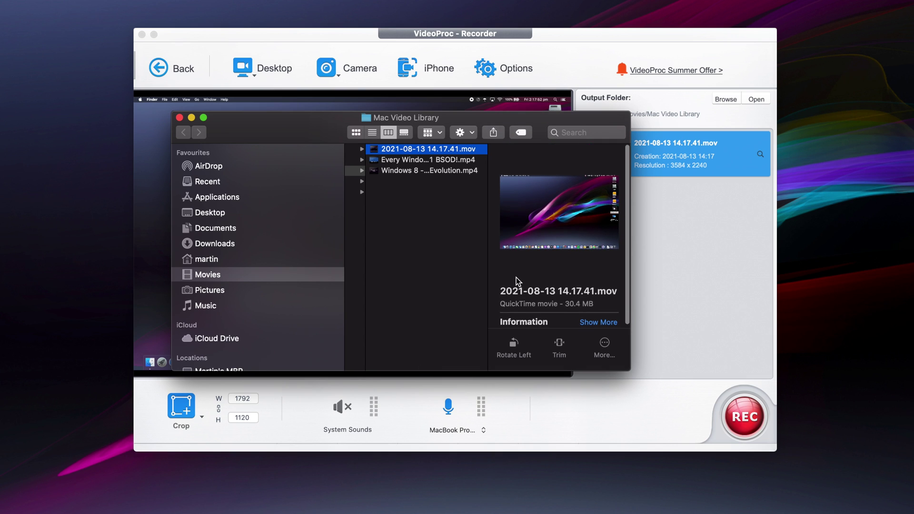
{"action": "left_click", "coordinate": [180, 118]}
Go back from the Recorder to the VideoProc home launcher
{"action": "left_click", "coordinate": [155, 68]}
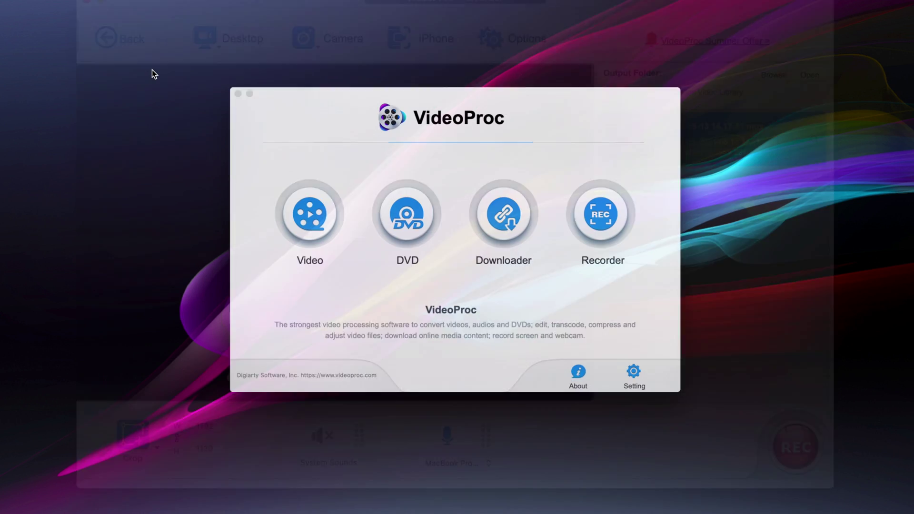